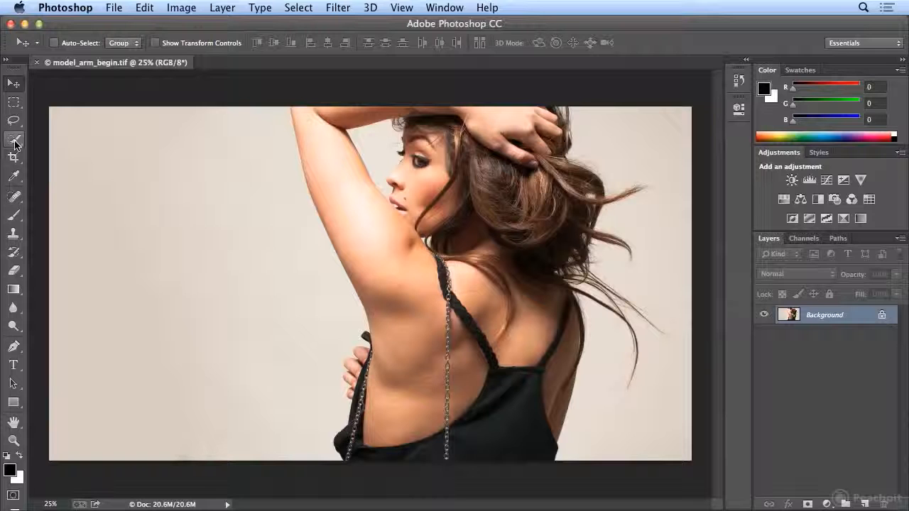
Select the model's arms, head, hair, back and dress with the Quick Selection tool, using the 30 px brush.
click(14, 141)
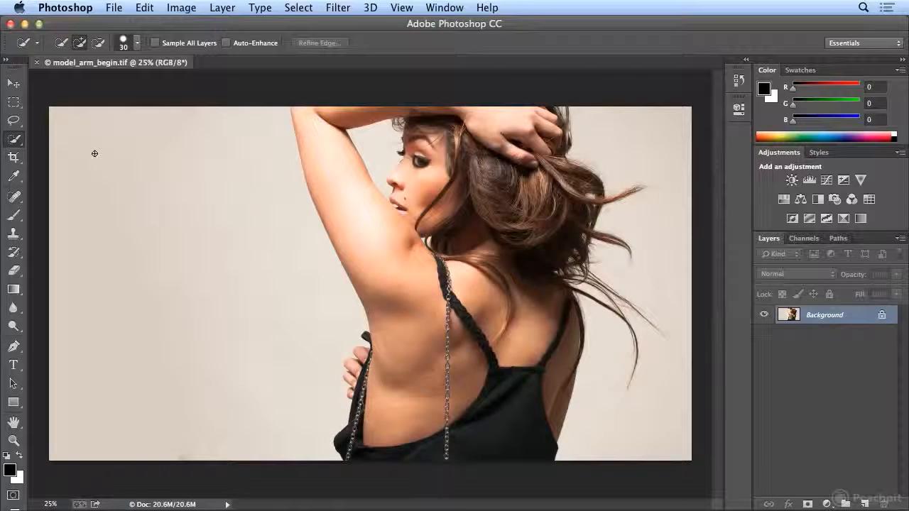
click(14, 125)
click(13, 127)
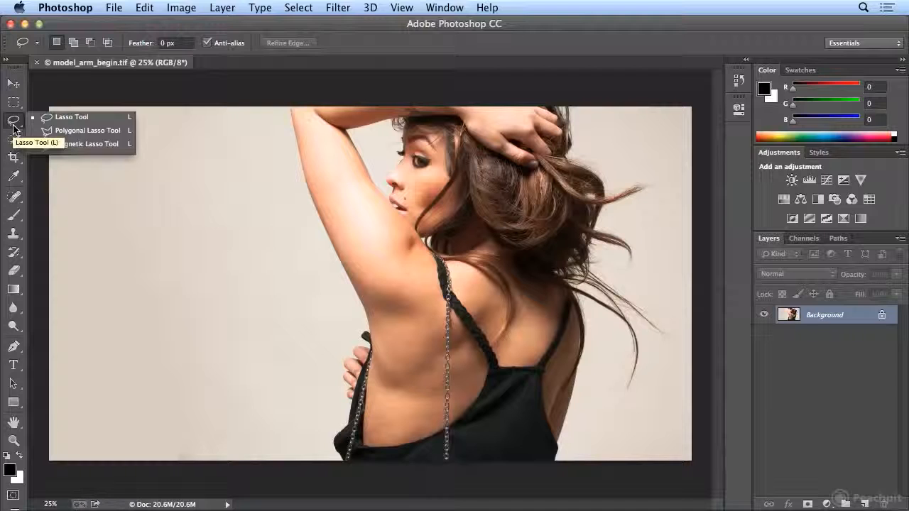
click(11, 143)
click(11, 144)
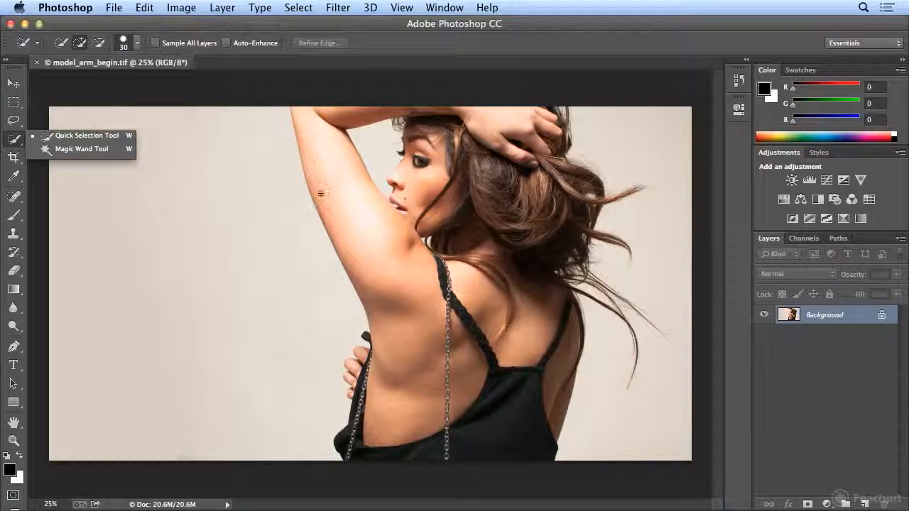
drag(320, 147, 359, 232)
drag(398, 293, 401, 294)
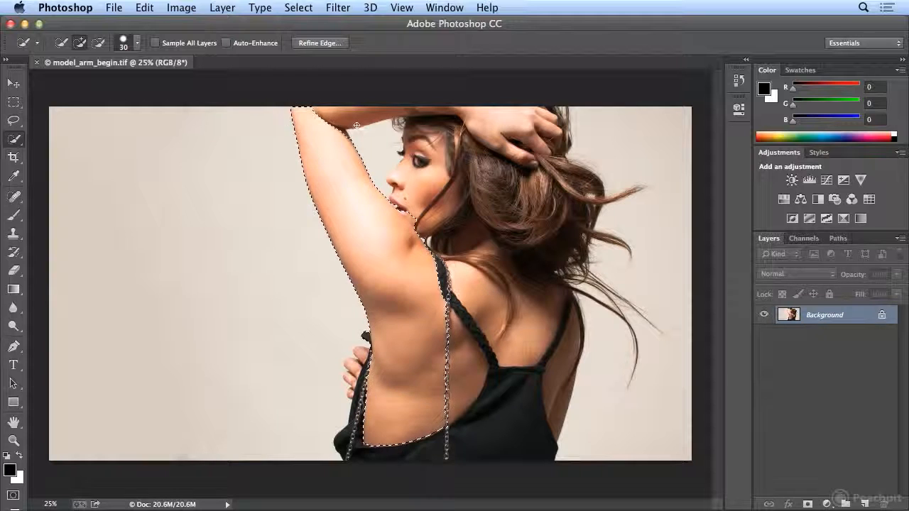
drag(389, 119, 409, 108)
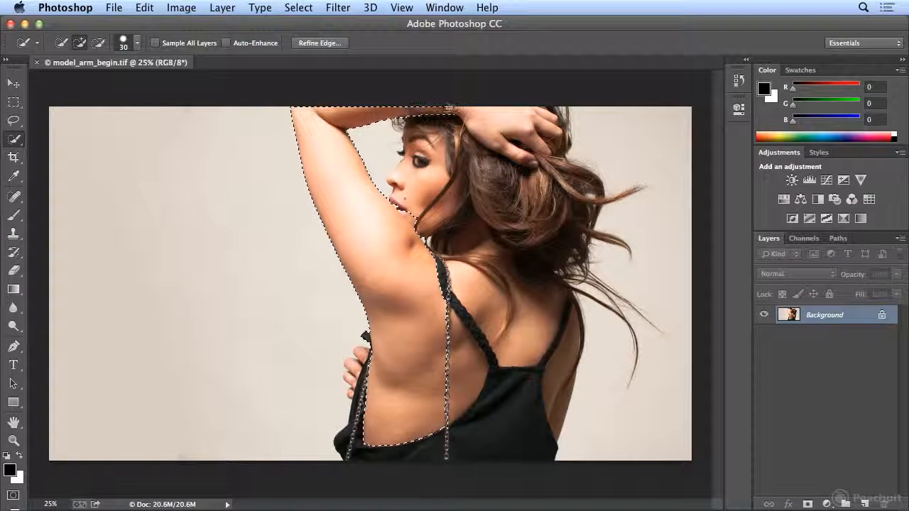
mouse_move(527, 127)
mouse_down()
mouse_move(525, 188)
mouse_move(504, 153)
mouse_move(486, 336)
mouse_up()
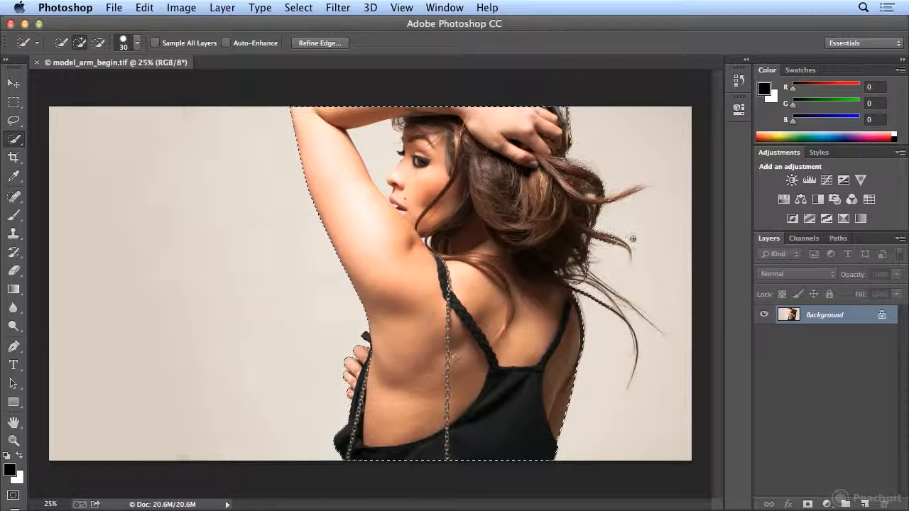
Try to add the upper flyaway hair strand to the selection with the 30 px brush, undoing each stroke.
drag(621, 199, 629, 199)
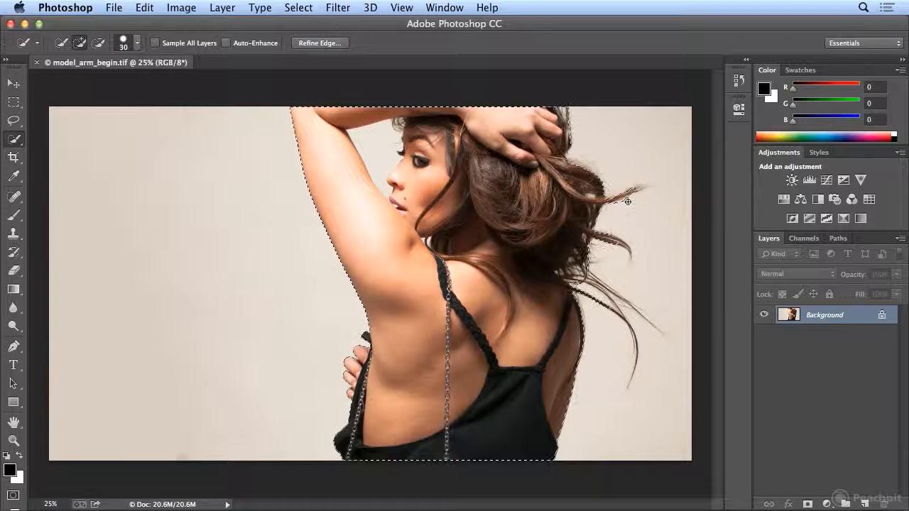
click(144, 7)
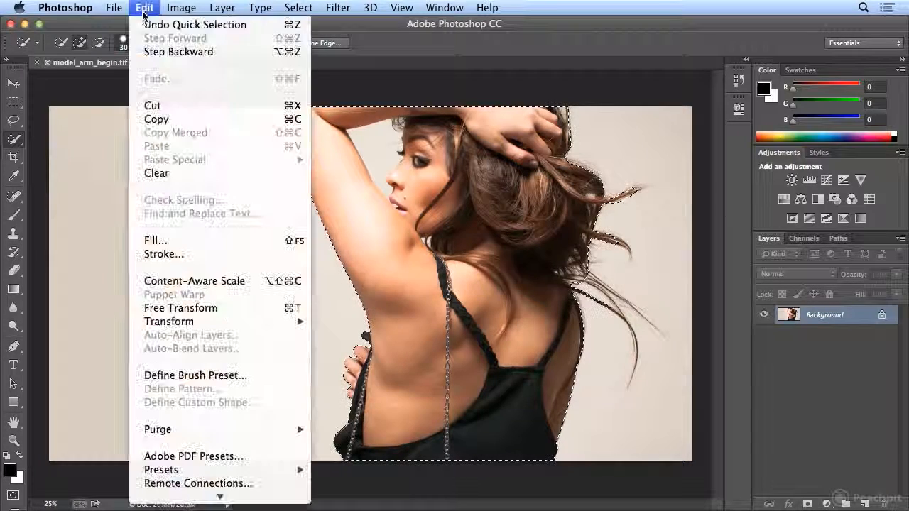
click(163, 24)
drag(633, 191, 621, 210)
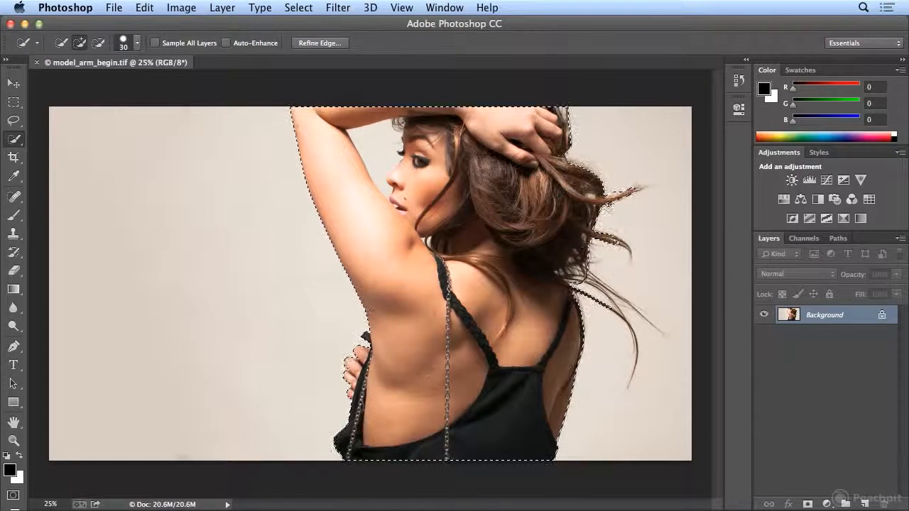
click(145, 8)
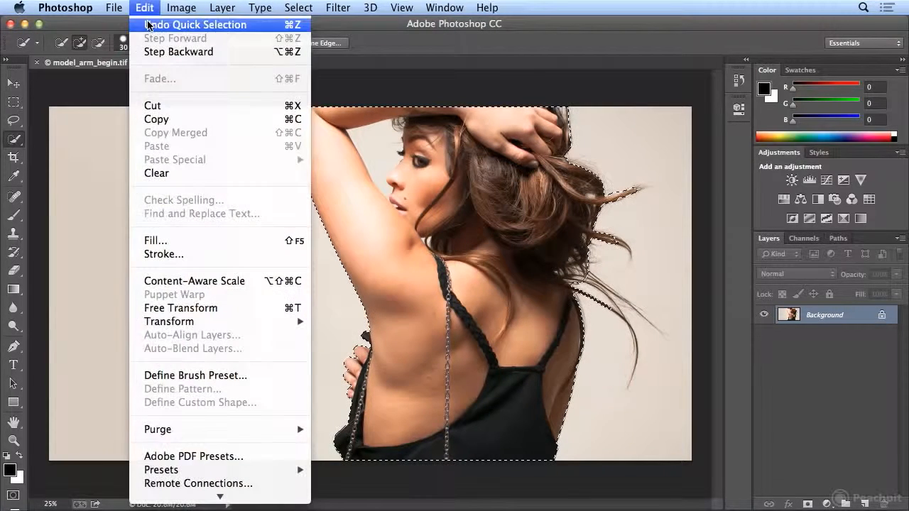
click(148, 26)
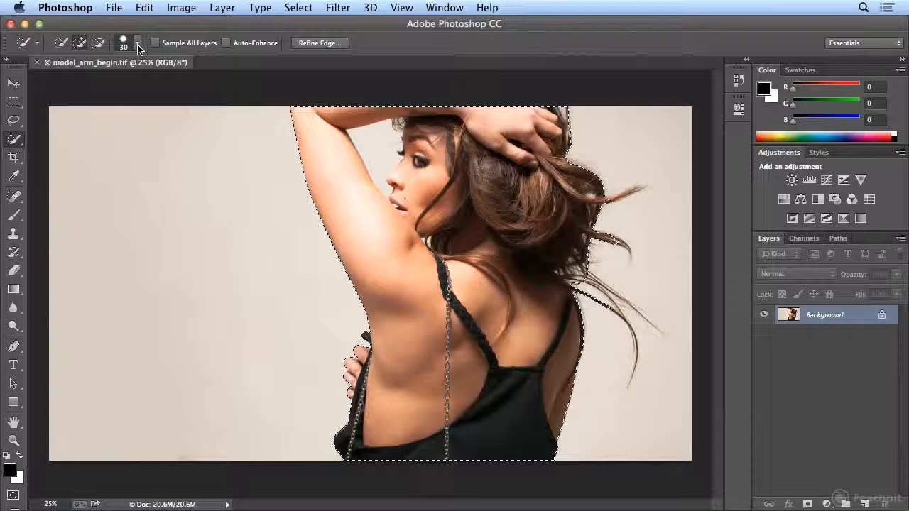
Reduce the quick selection brush to 15 px and add the flyaway hair strands behind the model's head to the selection.
click(138, 44)
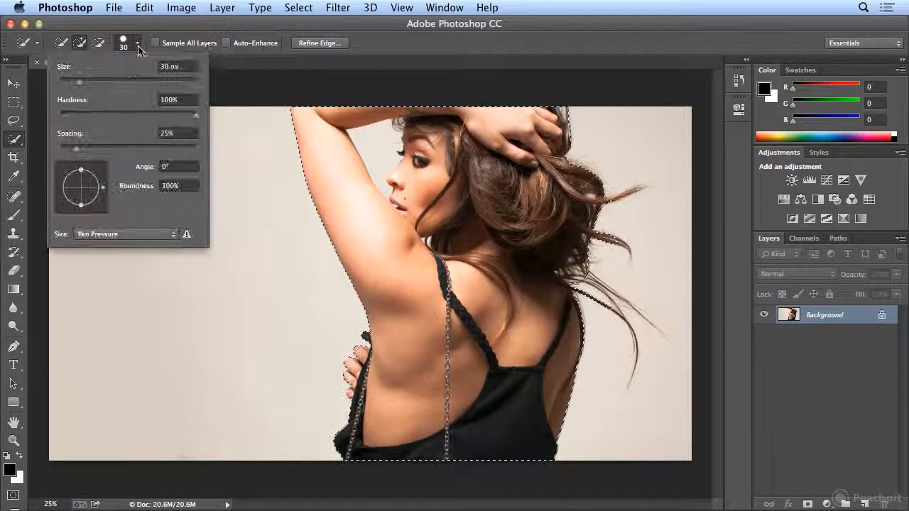
drag(80, 82, 70, 86)
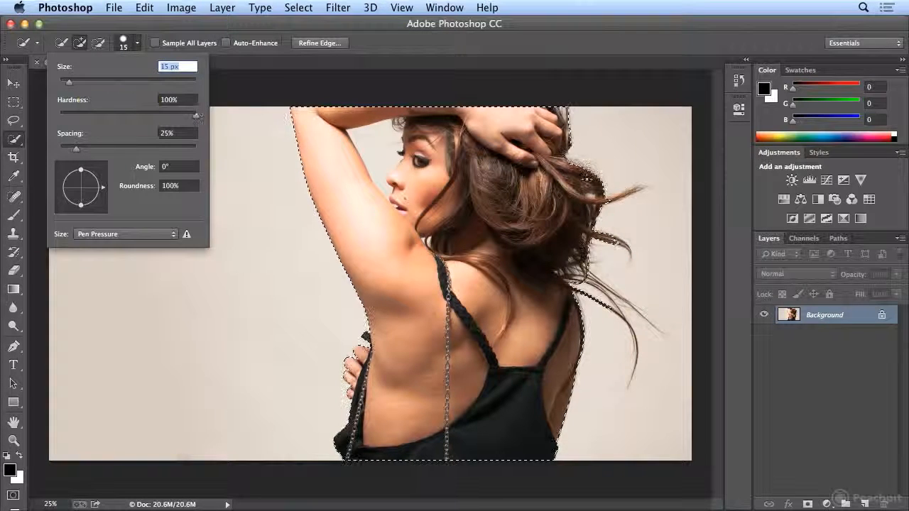
key(Return)
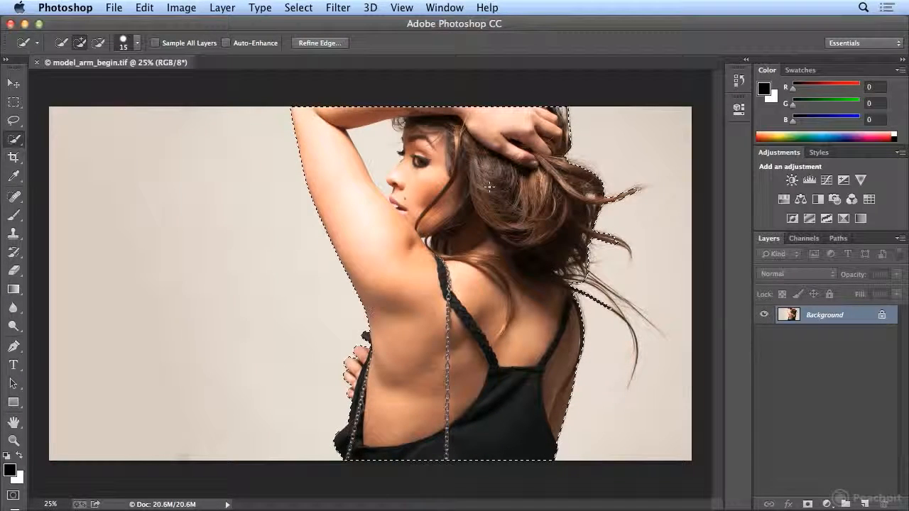
click(402, 8)
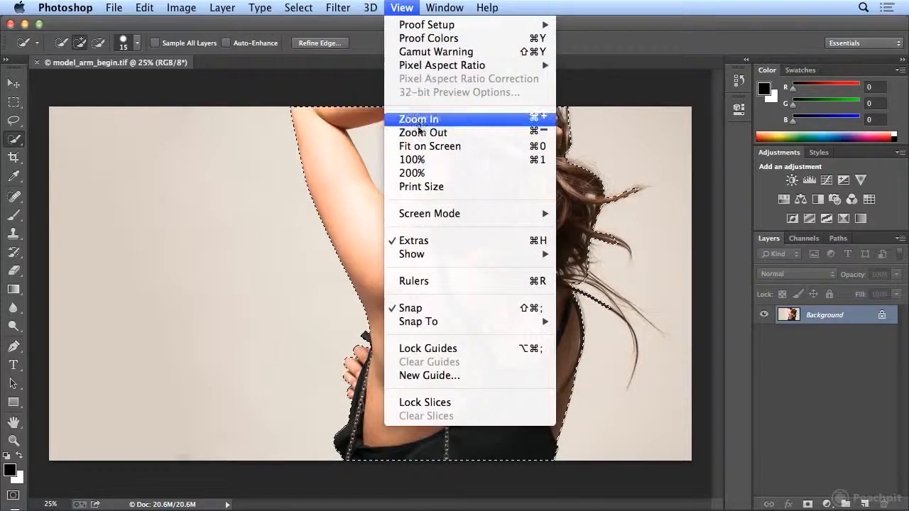
click(418, 121)
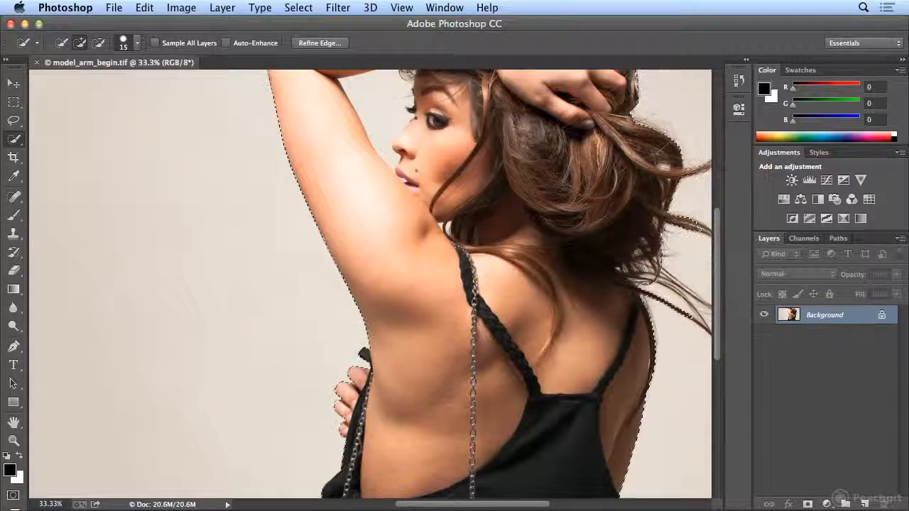
key(super+equal)
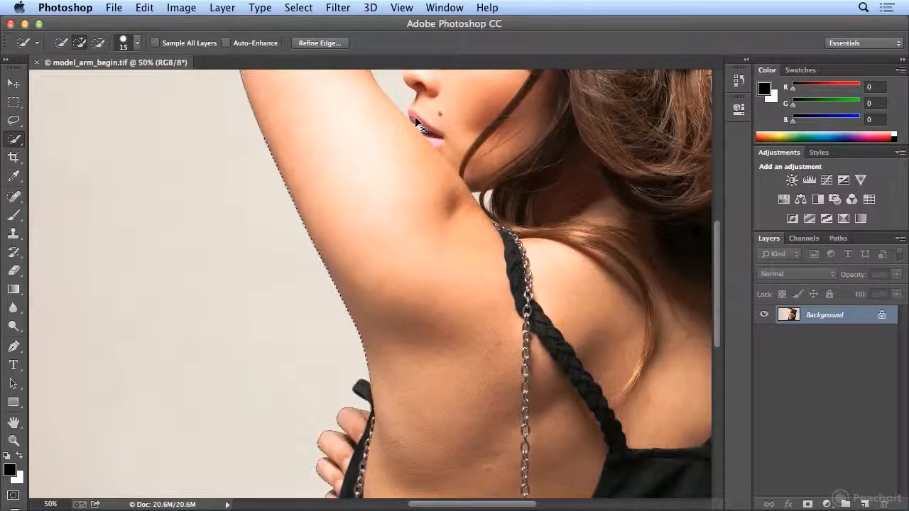
drag(472, 507, 553, 508)
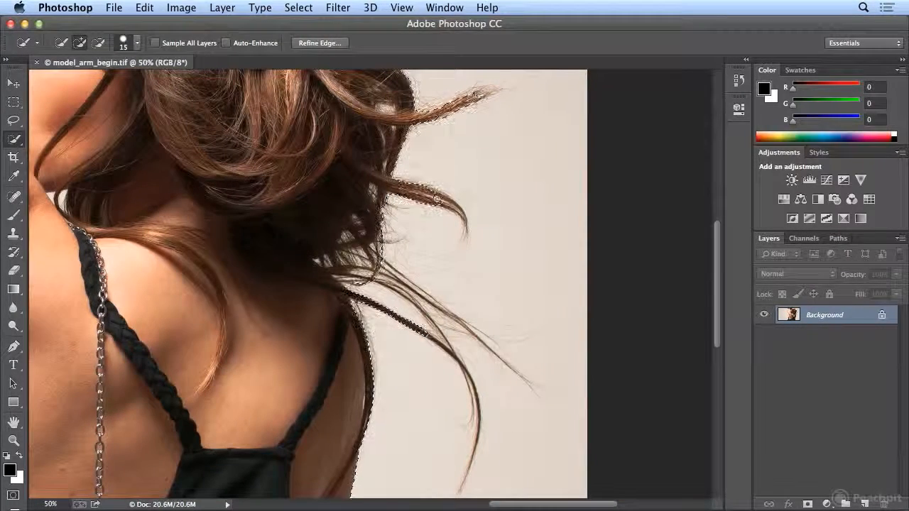
mouse_move(410, 289)
mouse_down()
mouse_move(477, 339)
mouse_move(454, 358)
mouse_move(476, 385)
mouse_up()
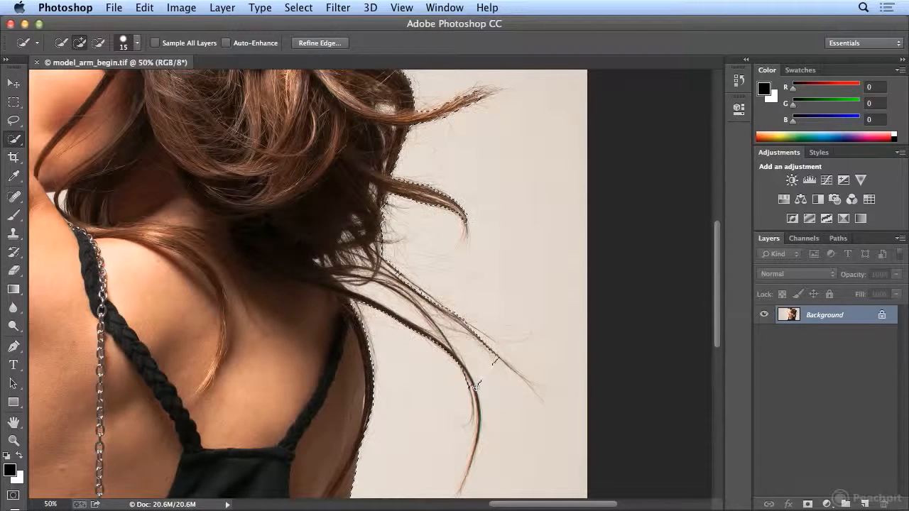
Extend the selection along the lower flyaway hair strands down to their tips.
scroll(485, 368, down, 5)
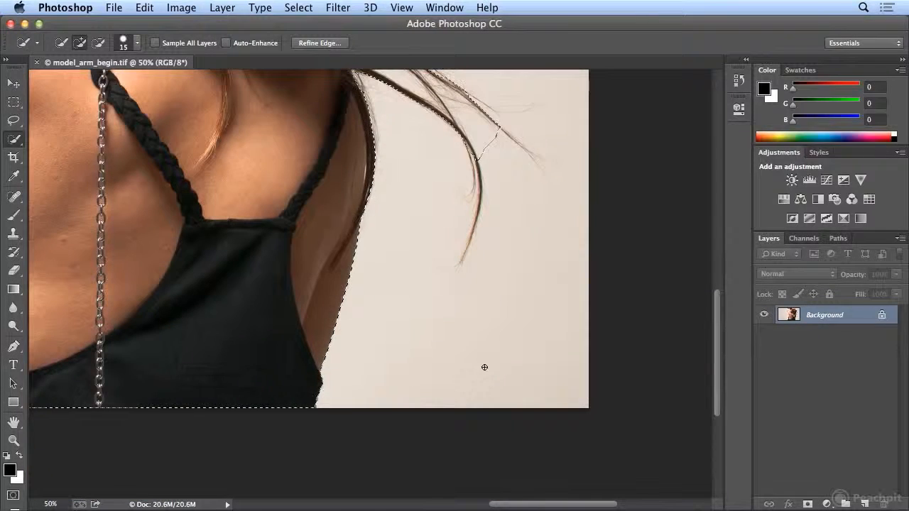
mouse_move(474, 155)
mouse_down()
mouse_move(477, 218)
mouse_move(461, 260)
mouse_up()
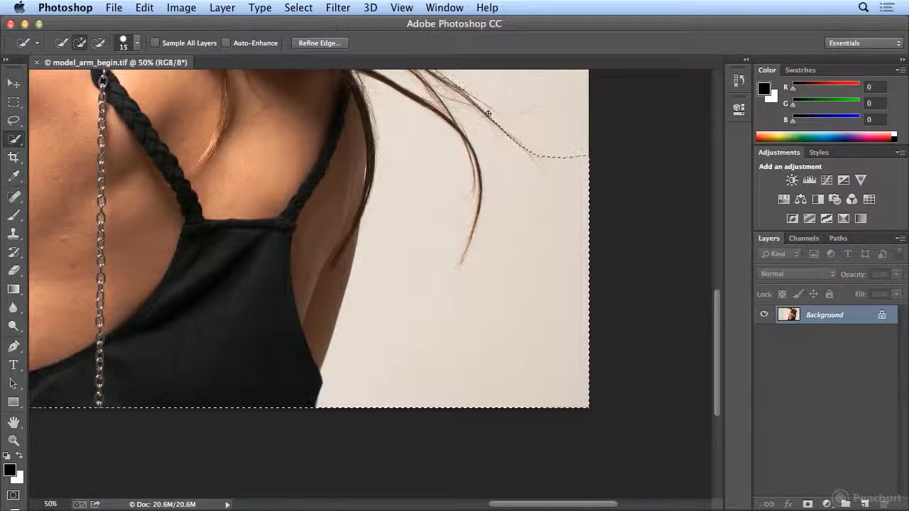
drag(488, 114, 412, 69)
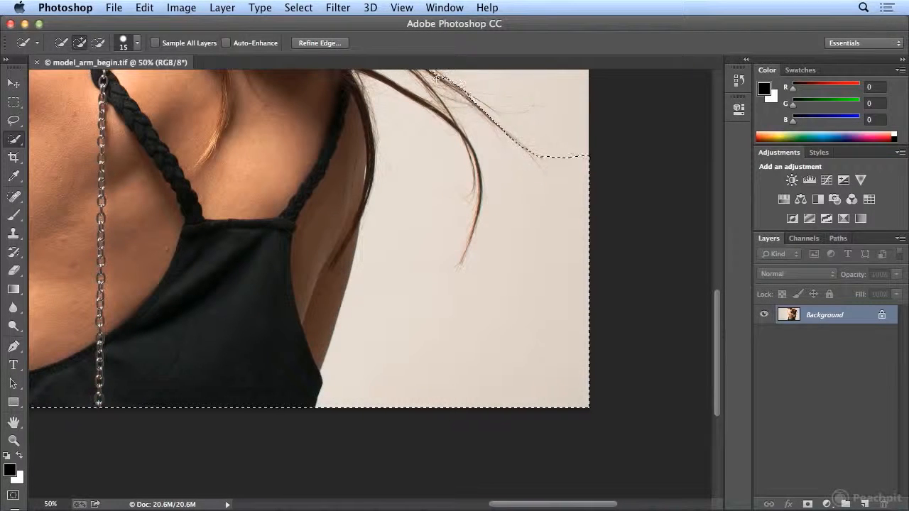
Subtract the background beside the model's back and around the lower hair strands from the selection.
scroll(473, 210, up, 10)
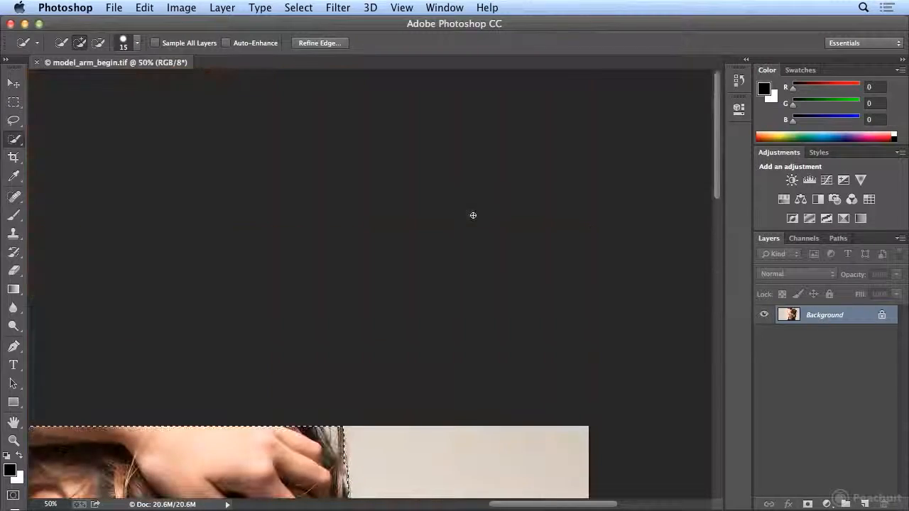
scroll(473, 215, down, 8)
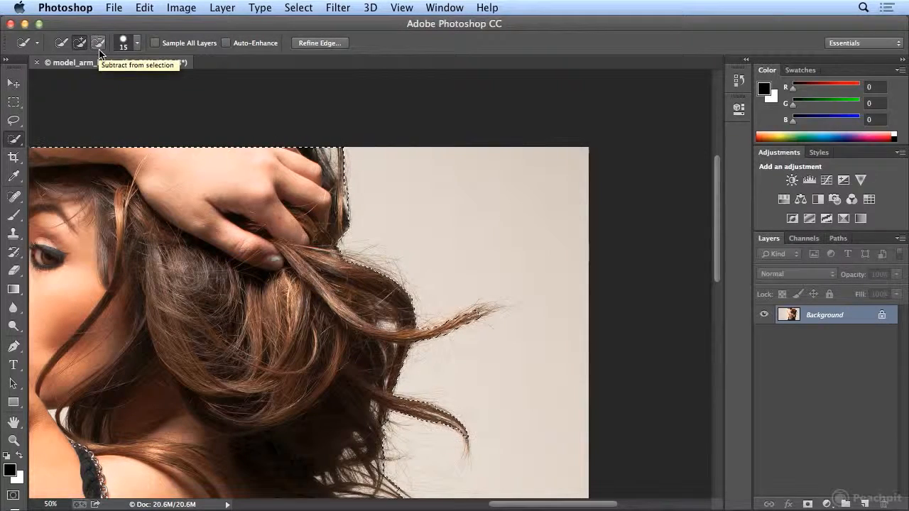
click(402, 7)
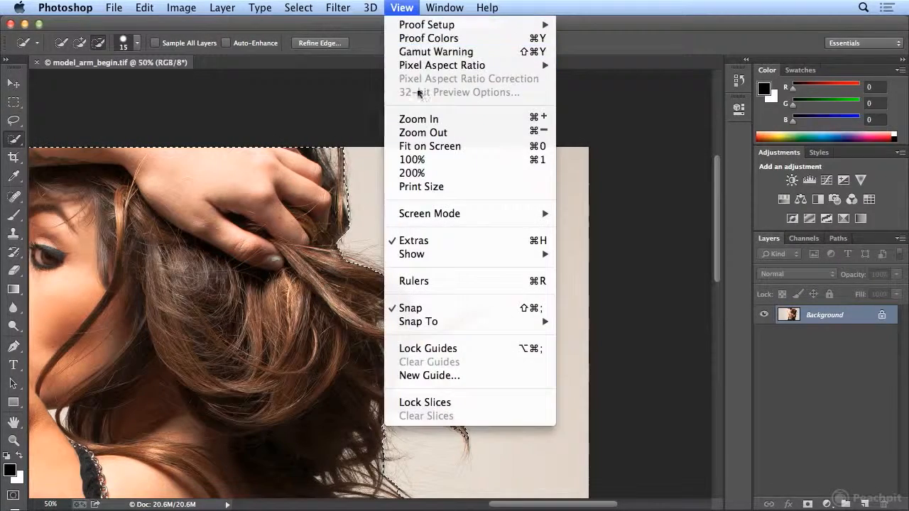
click(417, 132)
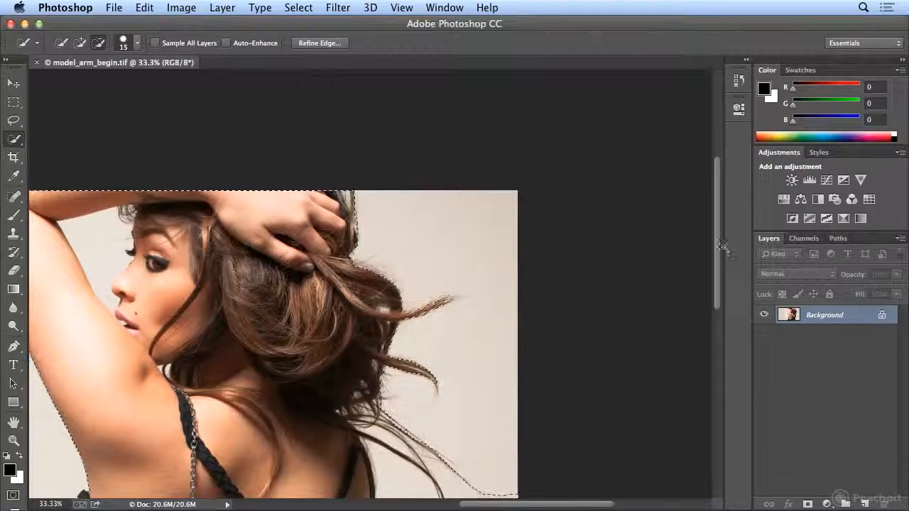
drag(719, 251, 719, 337)
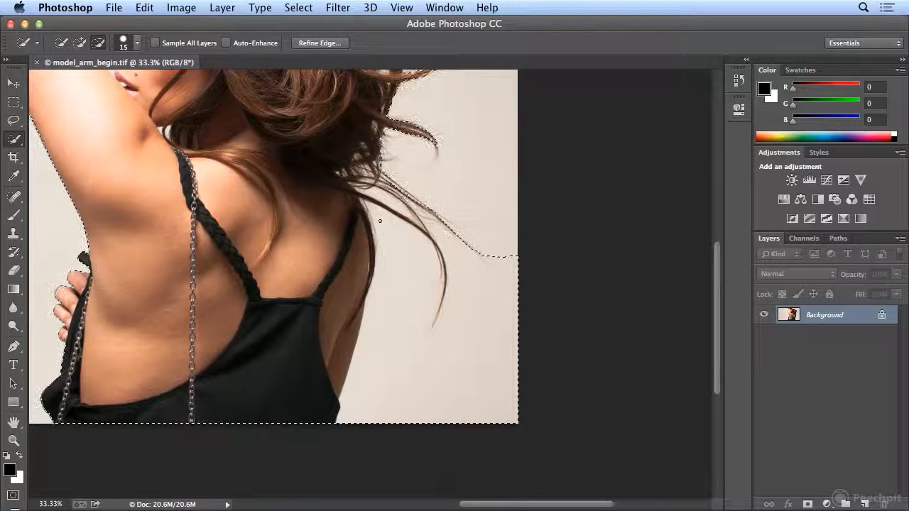
mouse_move(380, 220)
mouse_down()
mouse_move(401, 287)
mouse_move(391, 396)
mouse_move(405, 360)
mouse_move(434, 391)
mouse_up()
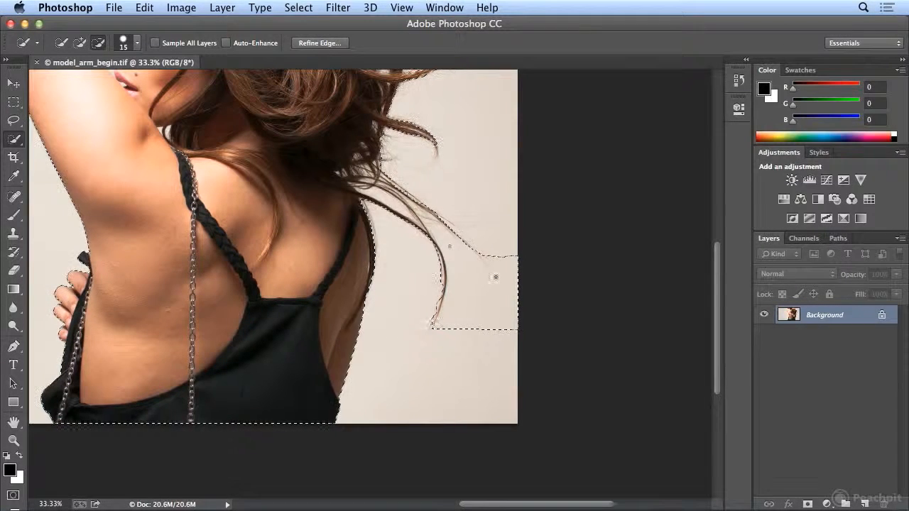
drag(444, 244, 467, 270)
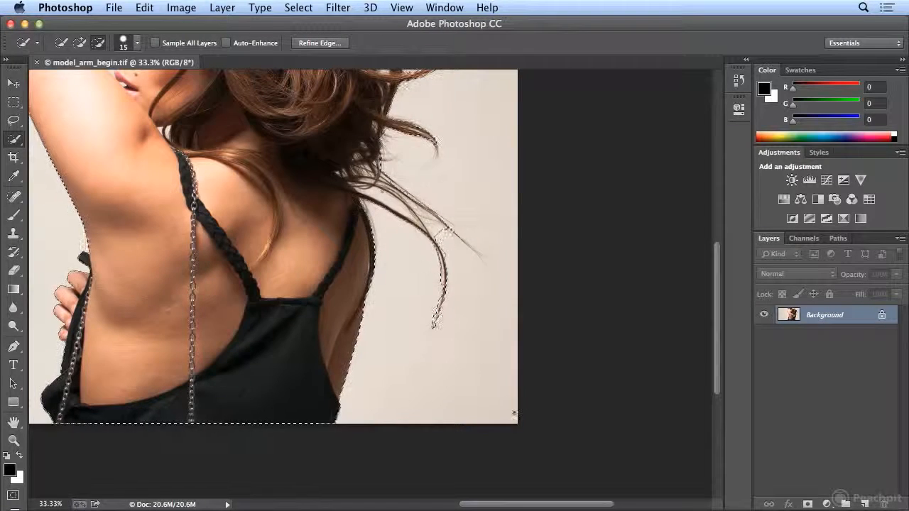
Reduce the brush to 7 px and subtract the small background gap between the raised arm and the hair below the chin.
drag(512, 505, 467, 506)
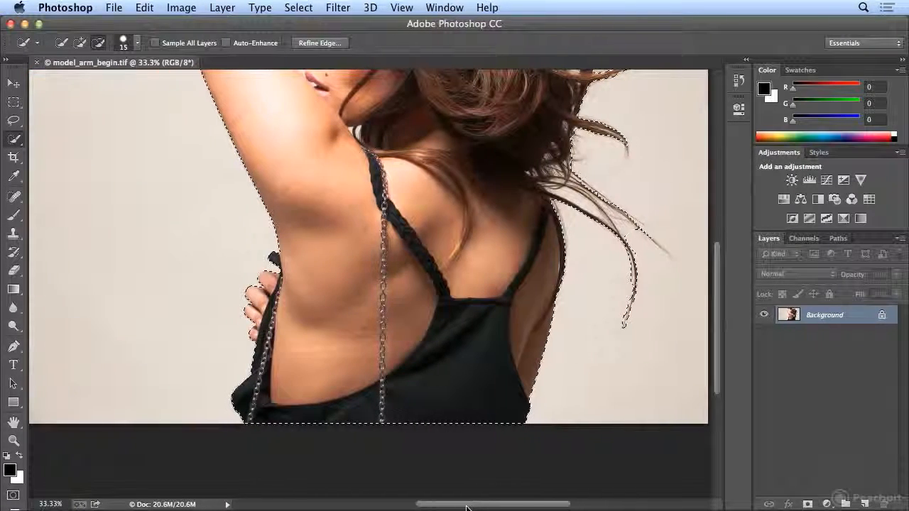
drag(719, 357, 726, 286)
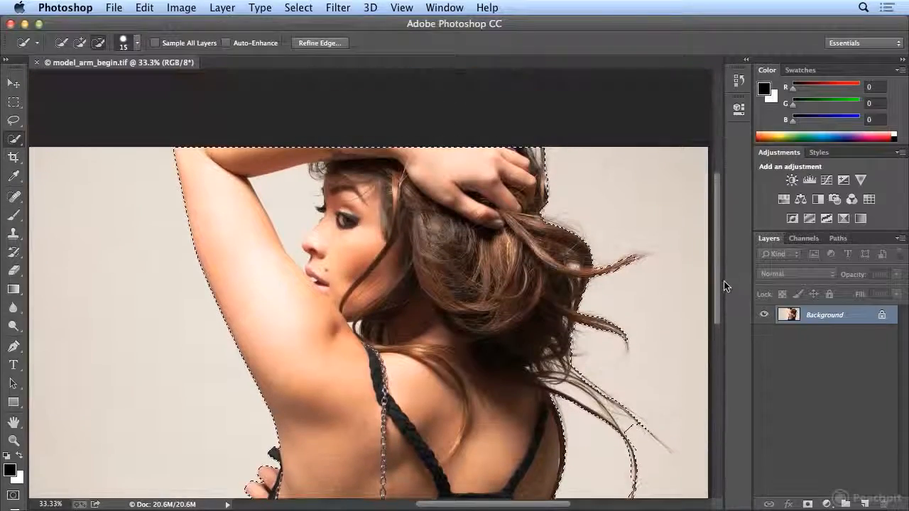
key(super+plus)
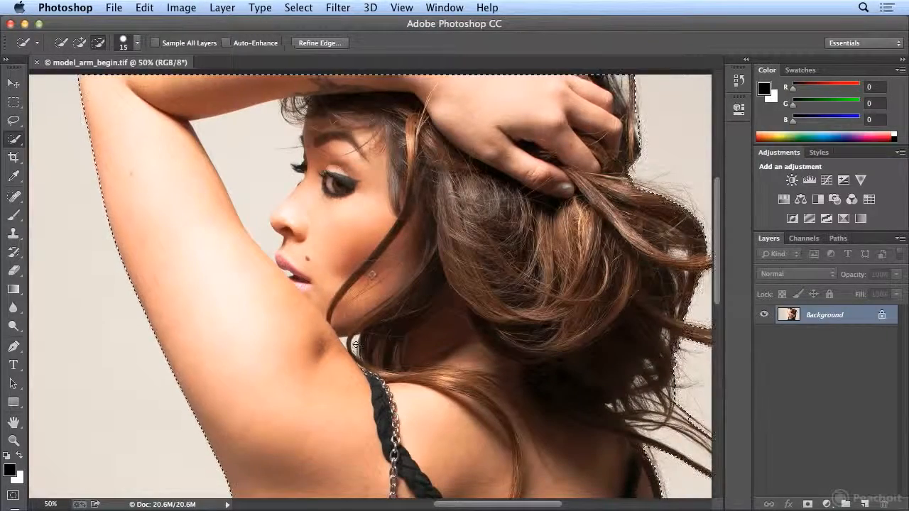
click(124, 43)
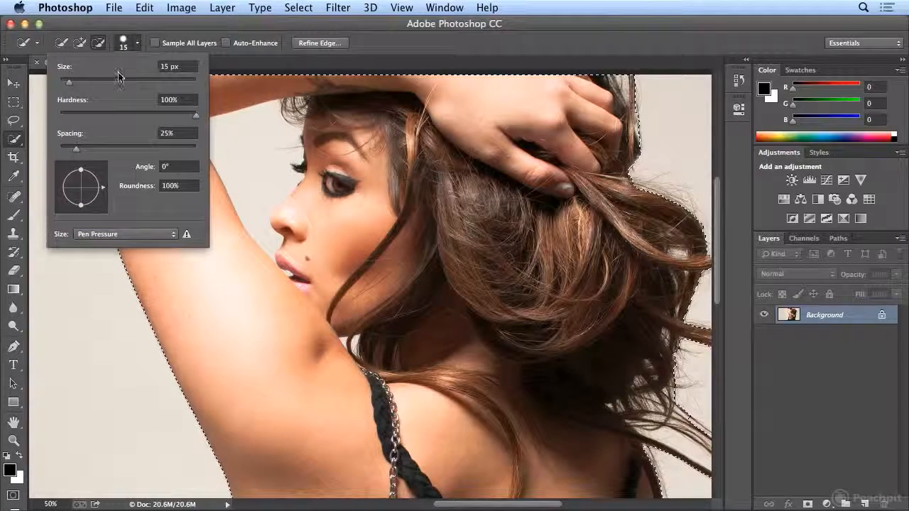
drag(70, 84, 64, 83)
key(Return)
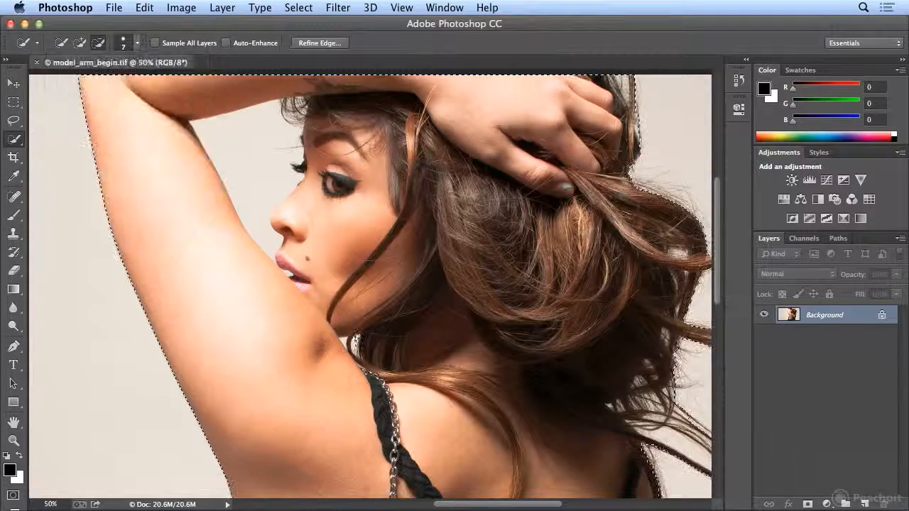
mouse_move(351, 344)
mouse_down()
mouse_move(344, 341)
mouse_move(353, 343)
mouse_up()
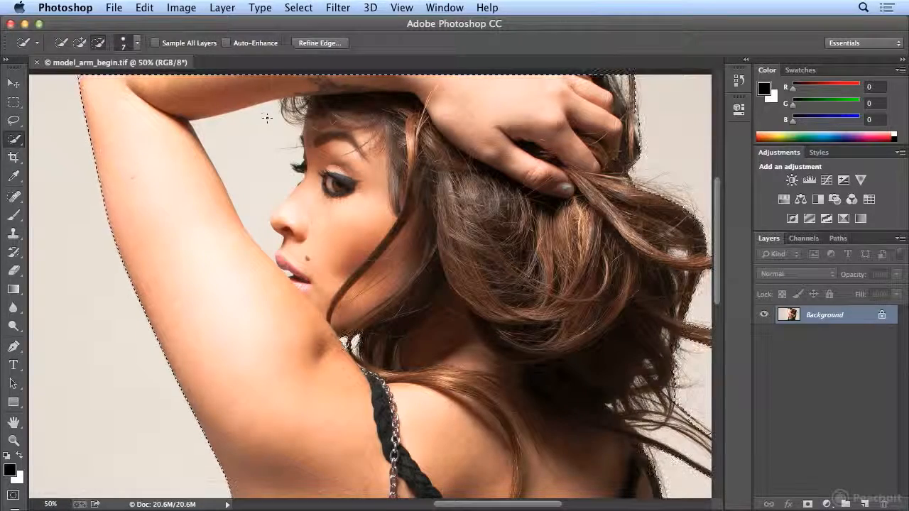
Subtract the background between the raised arm and the model's face from the selection, and return the Quick Selection tool to adding.
drag(264, 120, 247, 133)
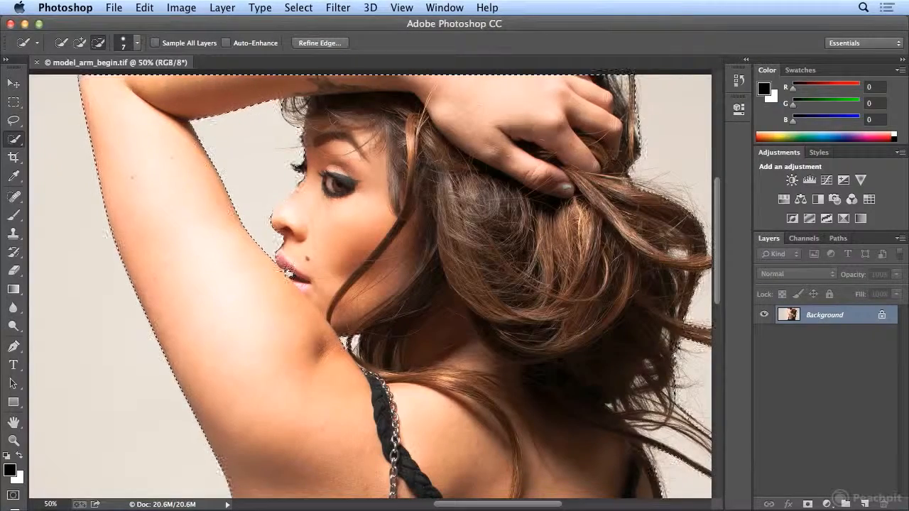
click(80, 43)
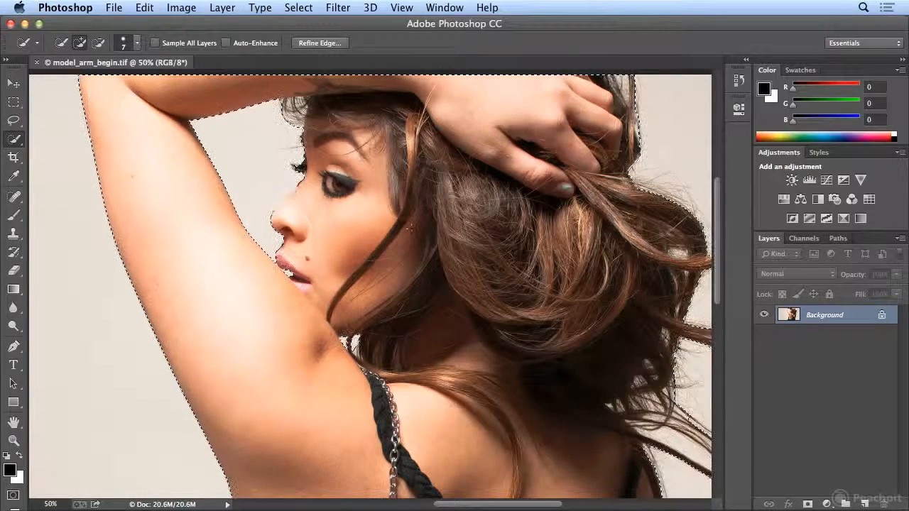
Start Refine Edge on the selection, preview it On Black, and keep the dialog clear of the model's hair.
click(401, 7)
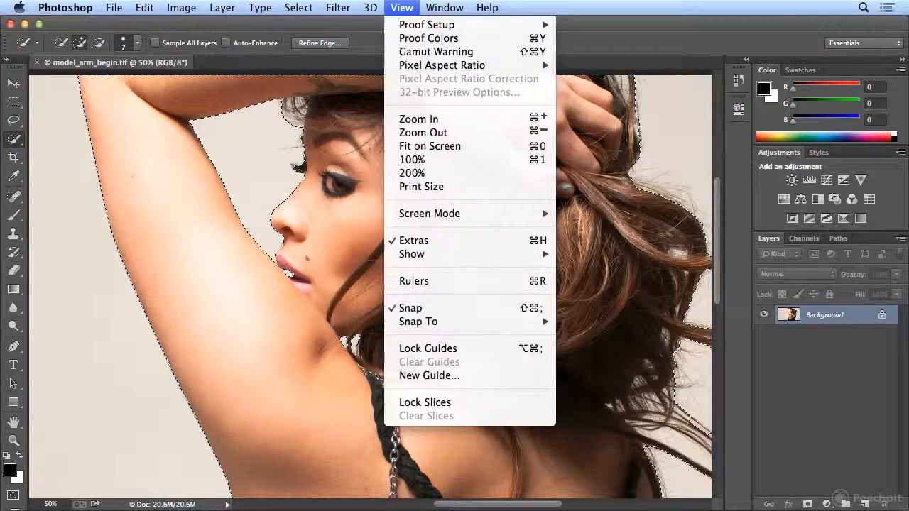
click(421, 146)
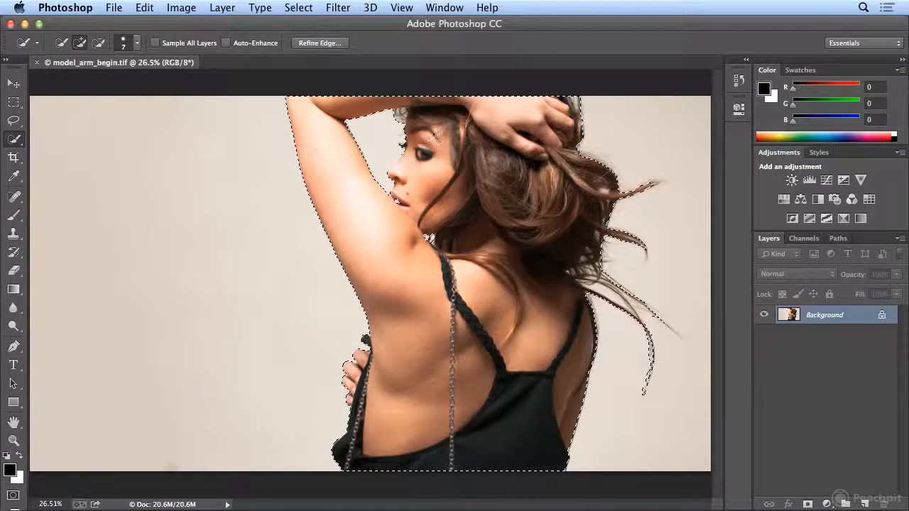
click(332, 44)
drag(382, 62, 609, 63)
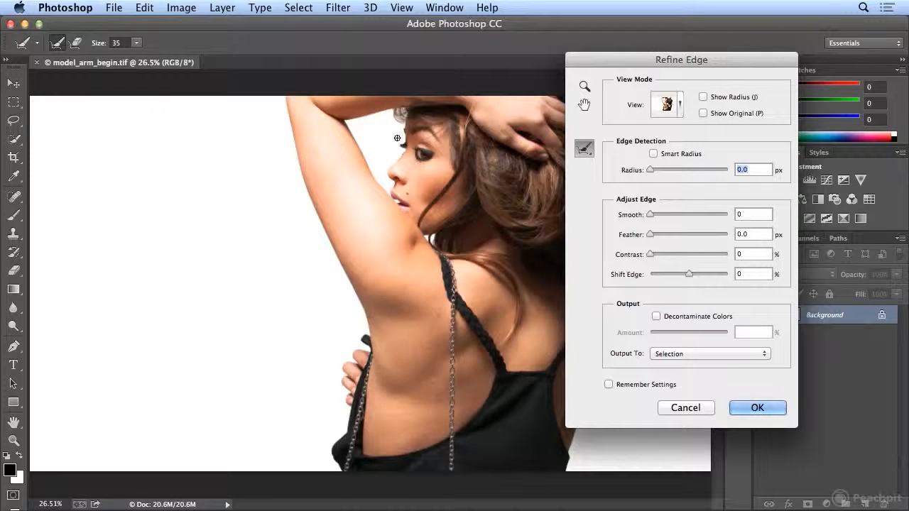
click(682, 110)
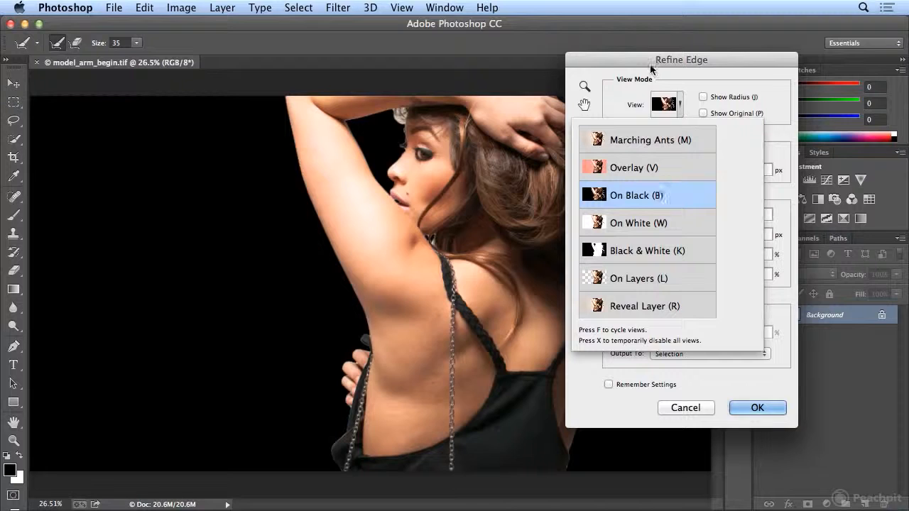
drag(629, 64, 184, 80)
drag(292, 80, 231, 86)
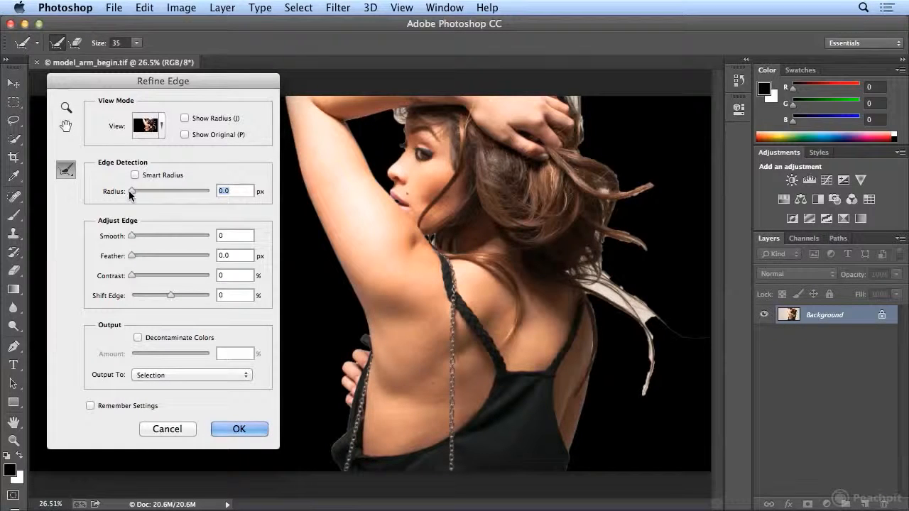
Raise the edge detection radius to 85.7 px to refine the flyaway hair.
drag(131, 190, 156, 195)
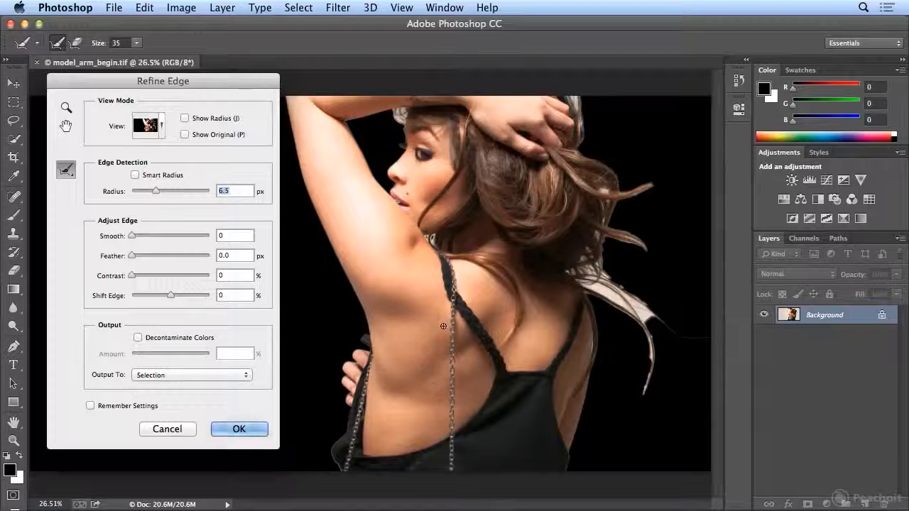
drag(156, 191, 196, 192)
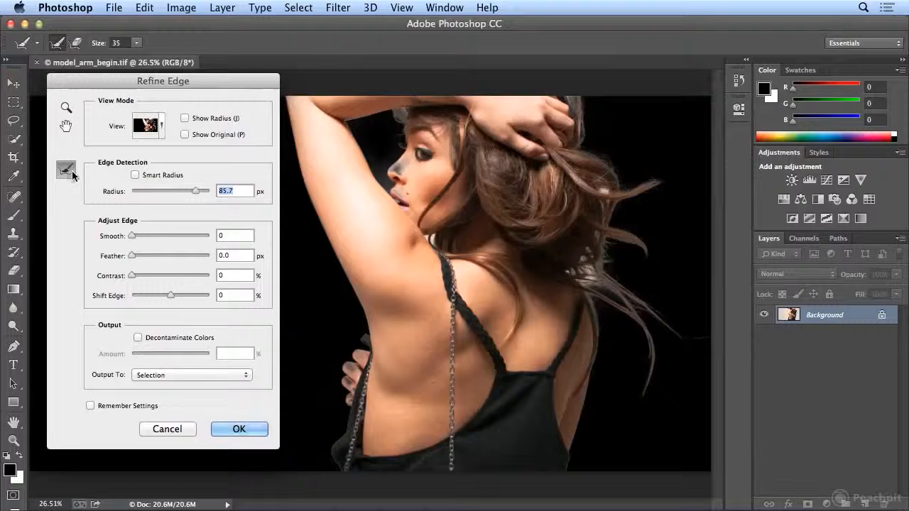
Paint with the Refine Radius tool over the background gaps in the hair behind the head, along the lower strands and below the chin.
drag(603, 190, 612, 192)
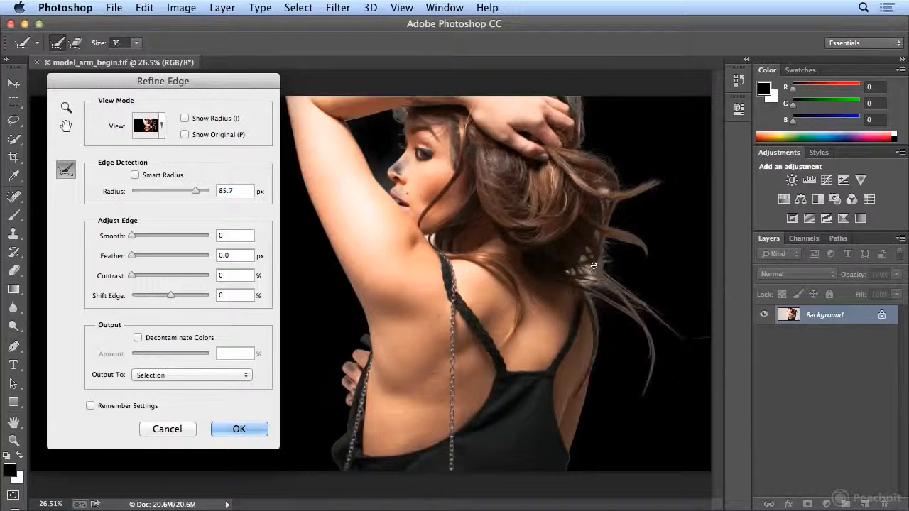
drag(588, 279, 568, 276)
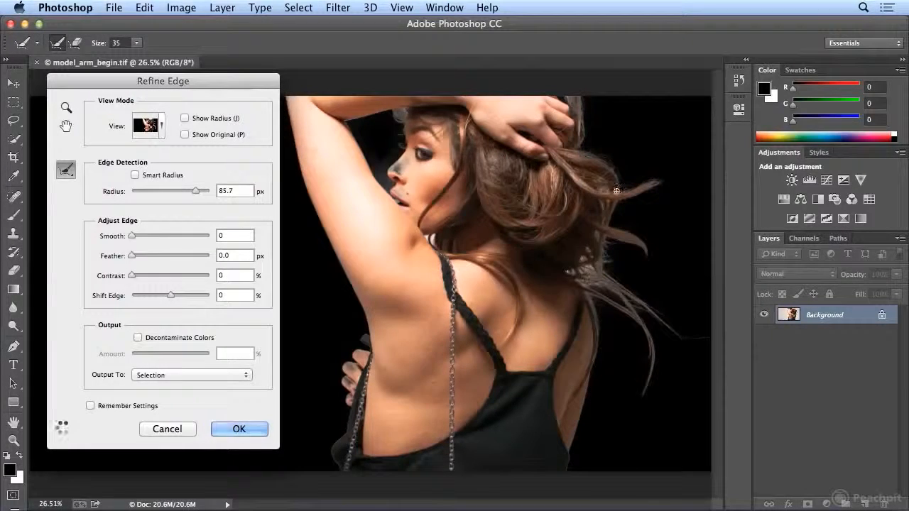
drag(606, 187, 601, 191)
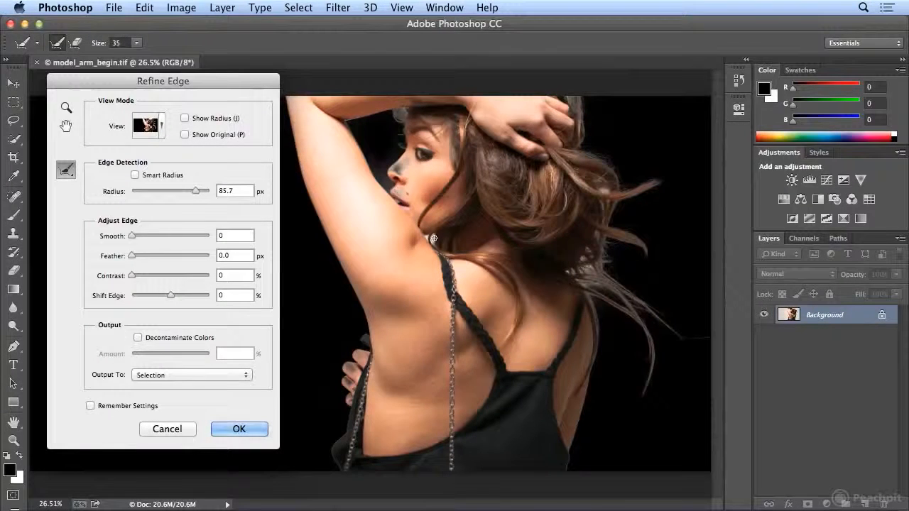
drag(434, 238, 428, 234)
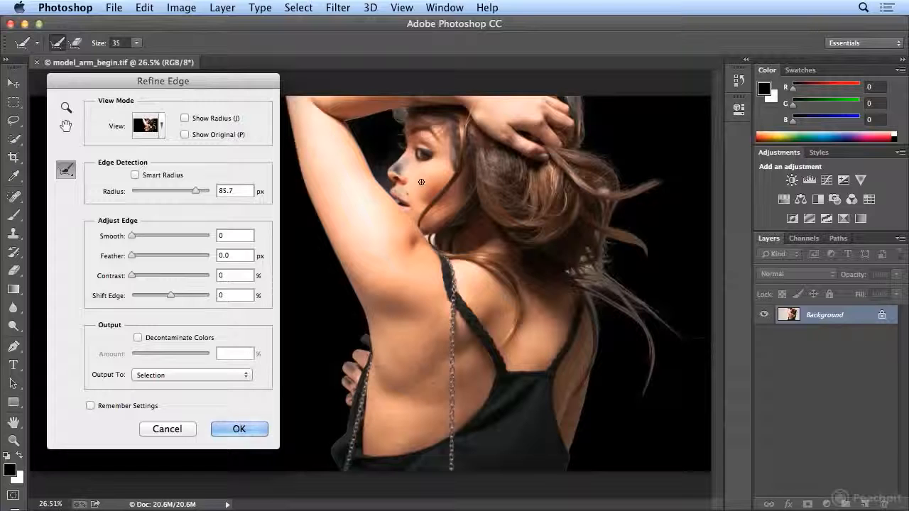
Restore the model's nose, lips and the fingers beside her waist with the Erase Refinements tool.
drag(66, 169, 93, 182)
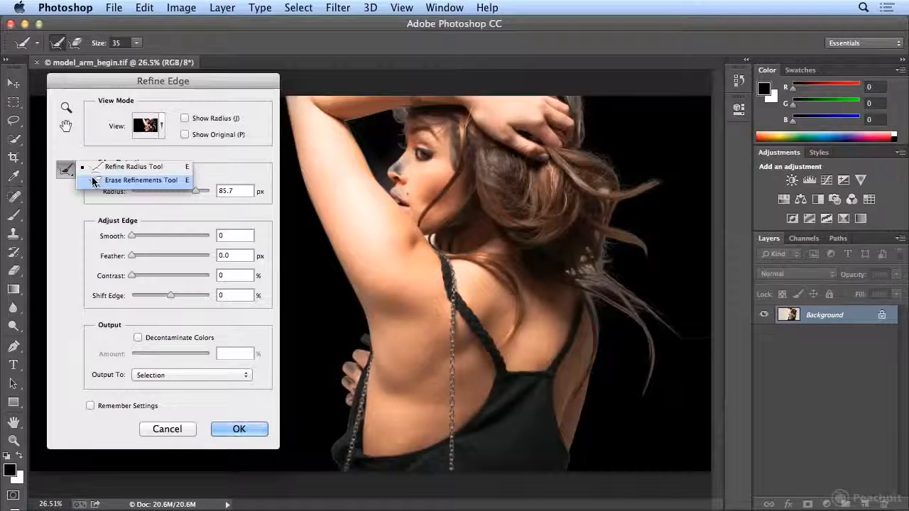
click(93, 180)
click(66, 170)
click(96, 181)
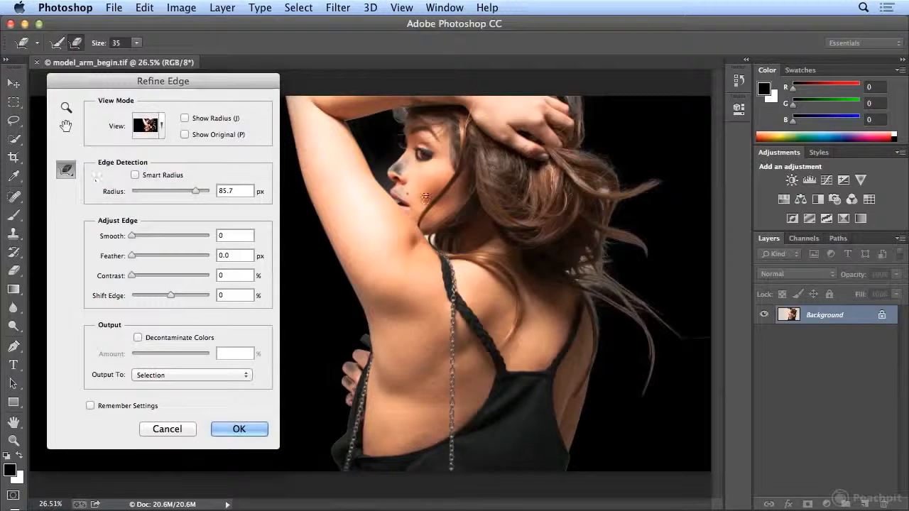
drag(398, 167, 408, 160)
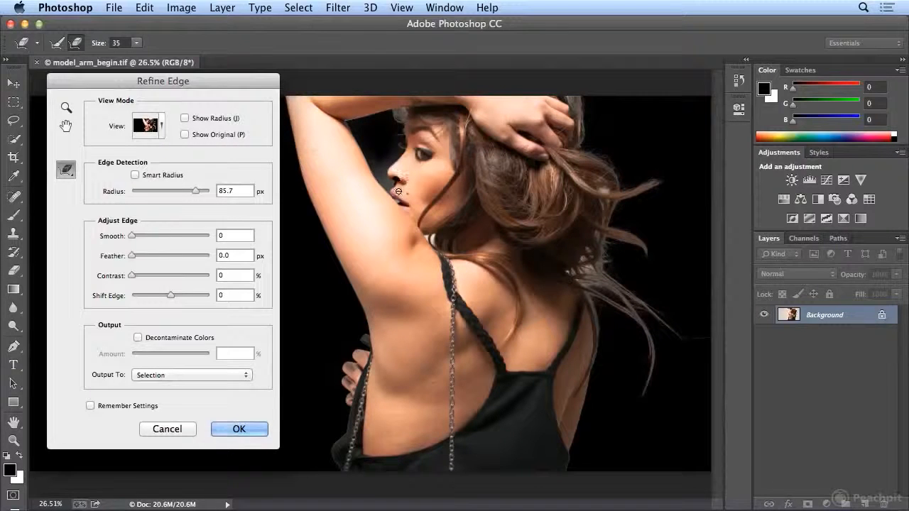
drag(396, 192, 403, 198)
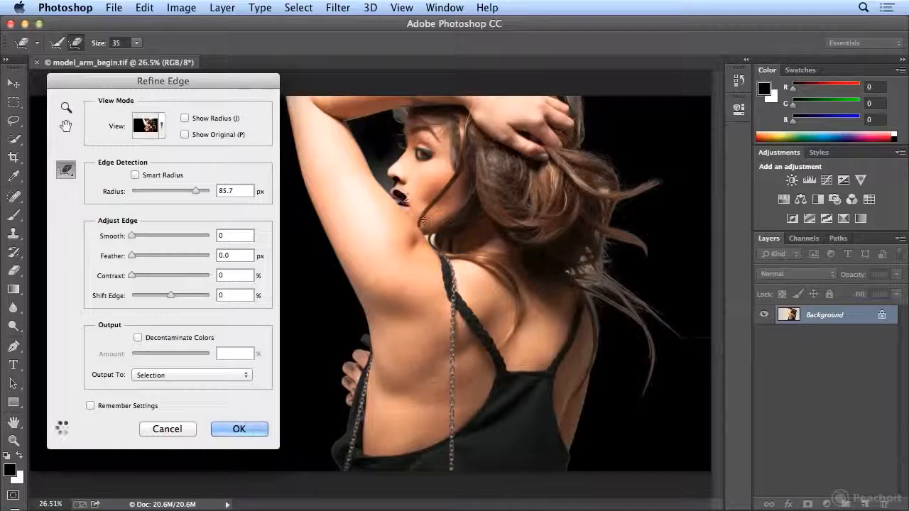
mouse_move(349, 368)
mouse_down()
mouse_move(358, 373)
mouse_move(362, 363)
mouse_move(350, 402)
mouse_up()
drag(356, 356, 369, 368)
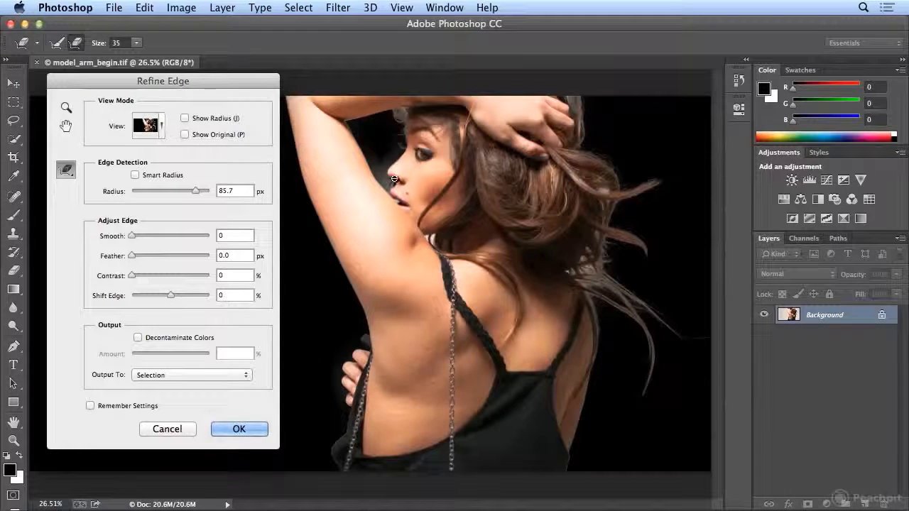
drag(399, 183, 396, 189)
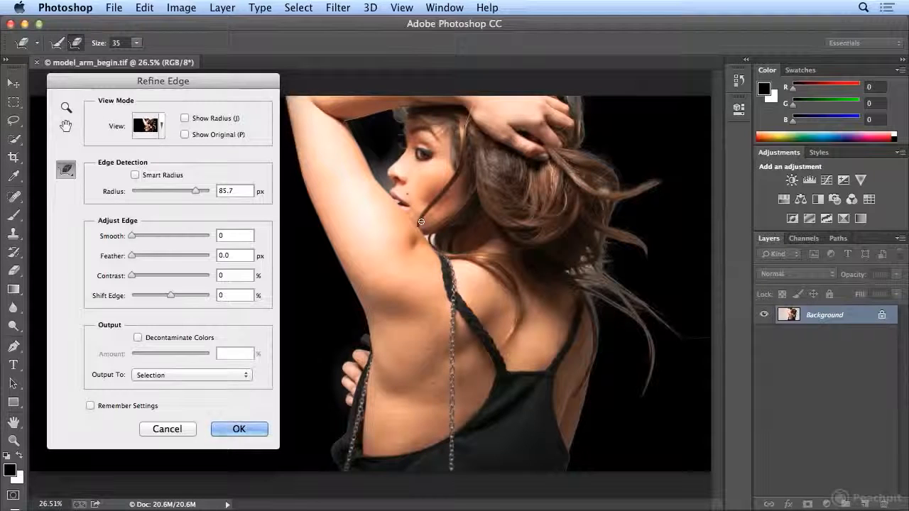
Output the refined selection as a New Layer with Layer Mask.
click(189, 380)
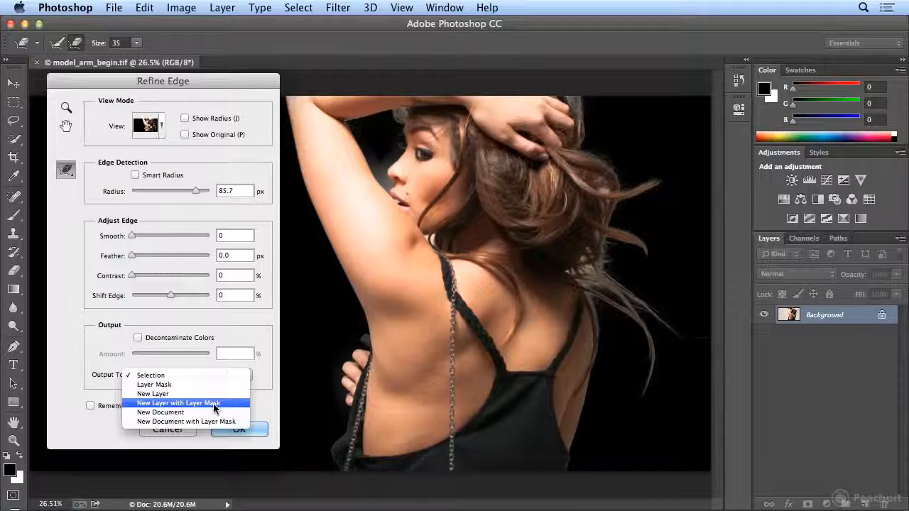
click(214, 403)
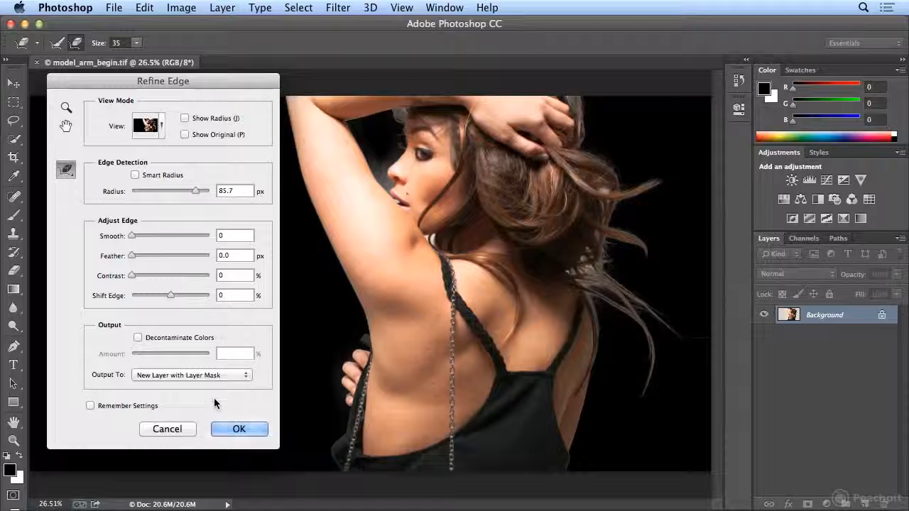
click(225, 428)
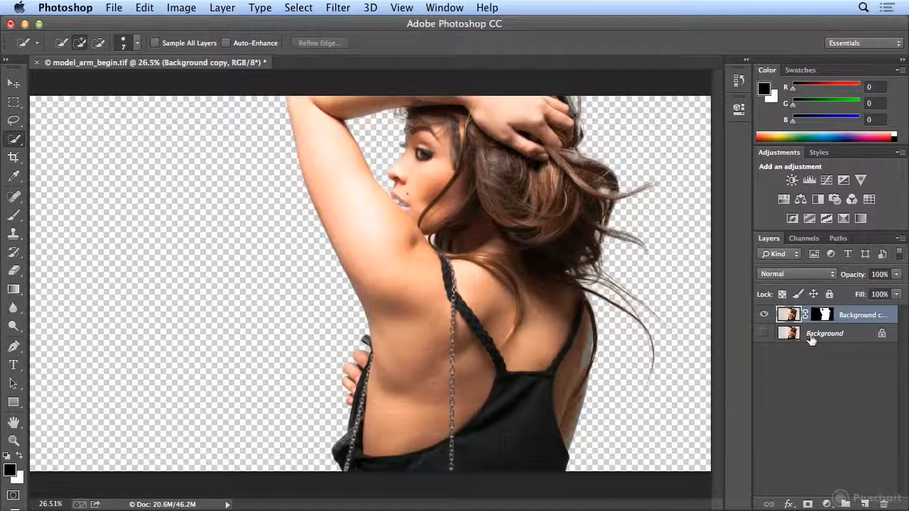
Rename the masked Background copy layer as model 01.
double_click(854, 316)
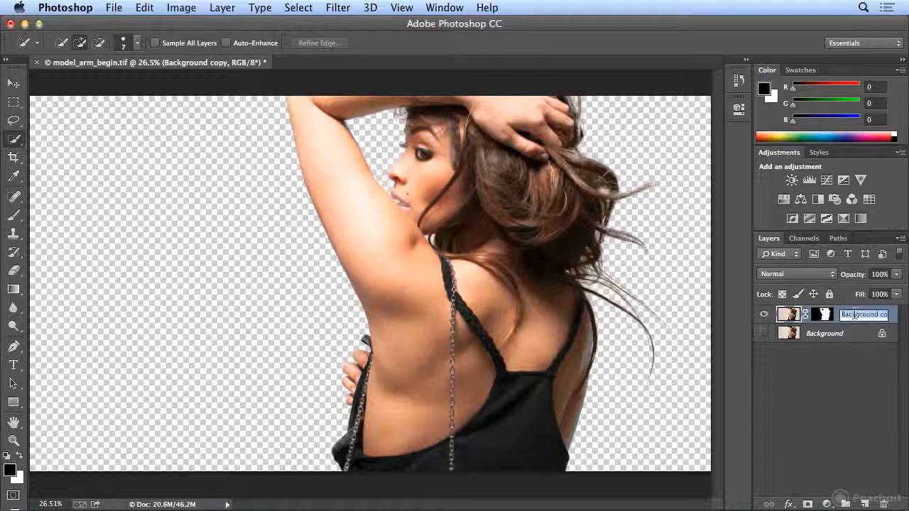
text(model 01)
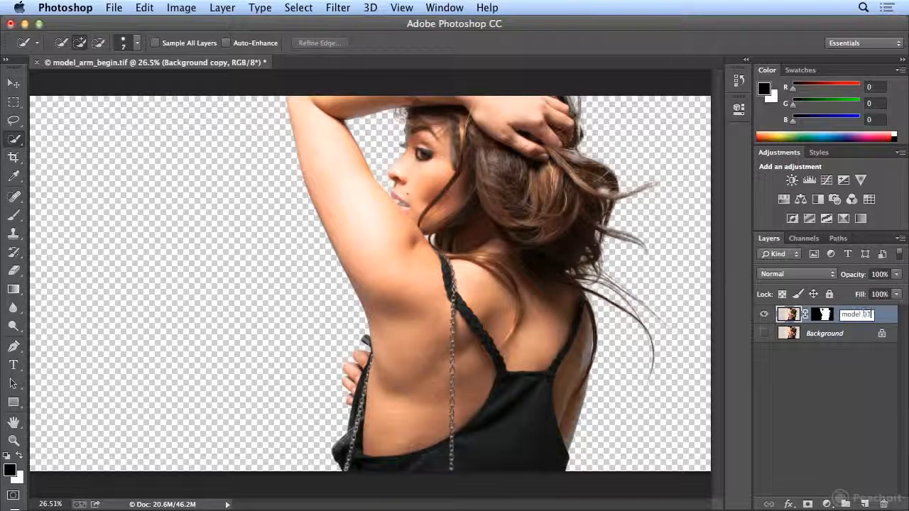
key(Return)
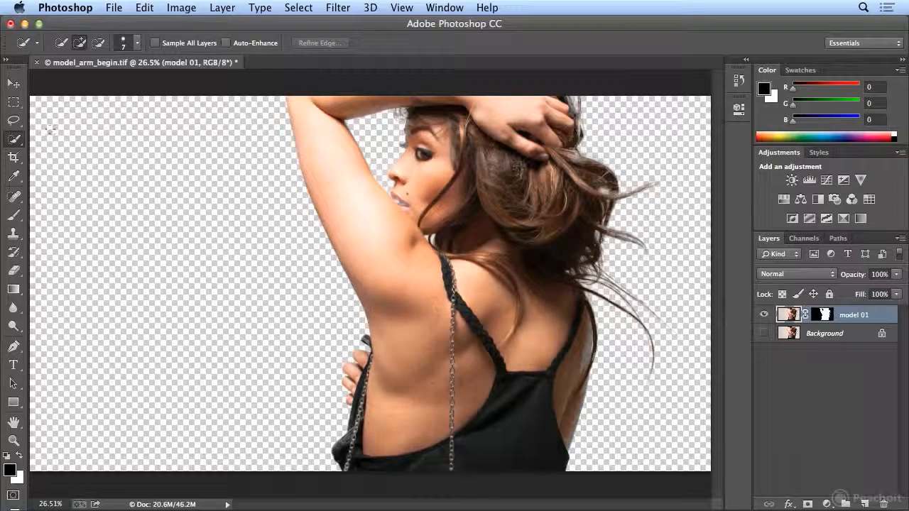
Move the model 01 cutout leftward and show the Background layer so both figures stand overlapping side by side.
click(13, 83)
drag(463, 280, 338, 285)
click(764, 334)
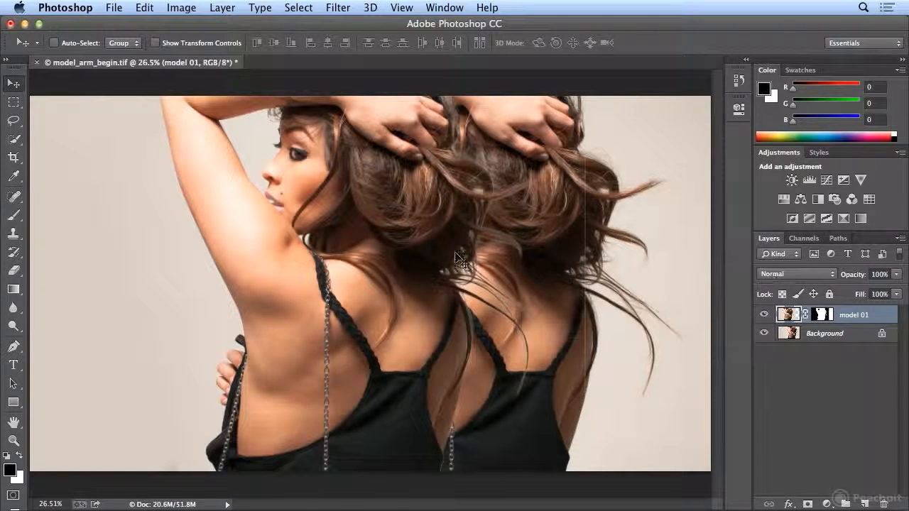
drag(416, 260, 381, 260)
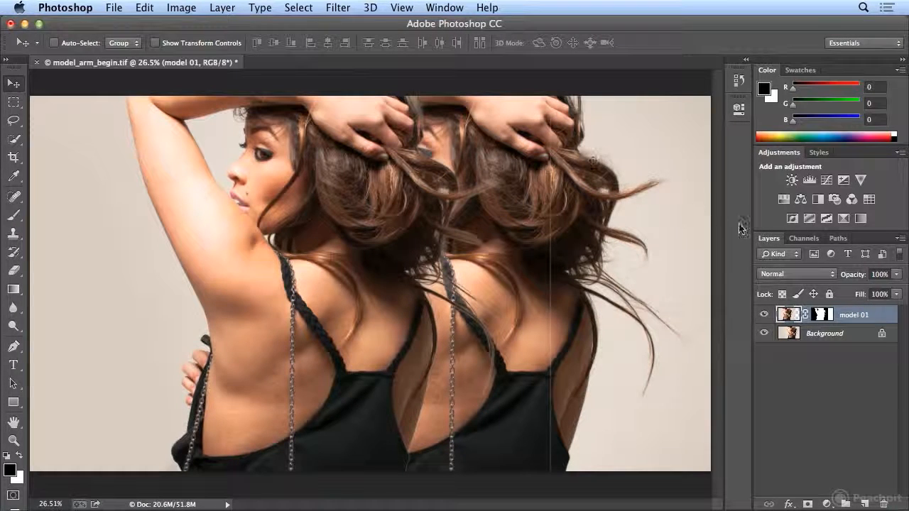
Duplicate the model 01 layer as model 02 and move the copy leftward until its raised arm reaches the image's edge.
right_click(864, 317)
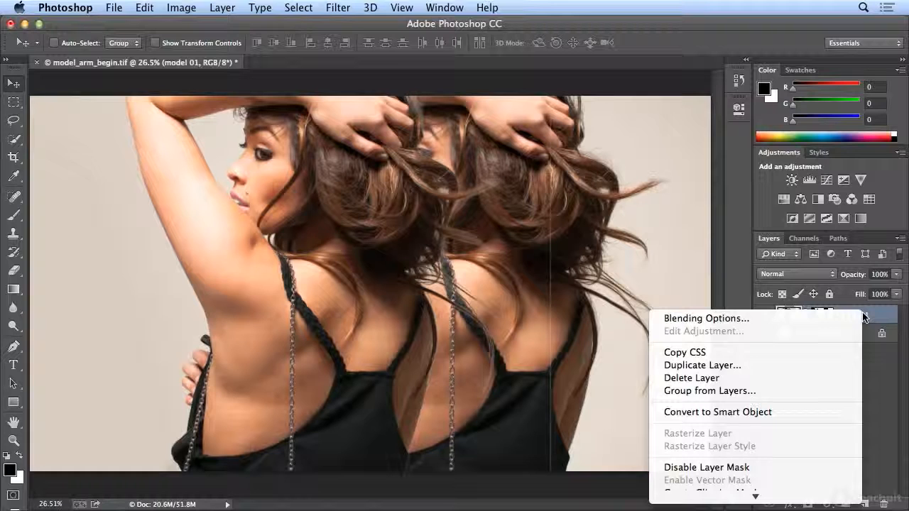
click(822, 365)
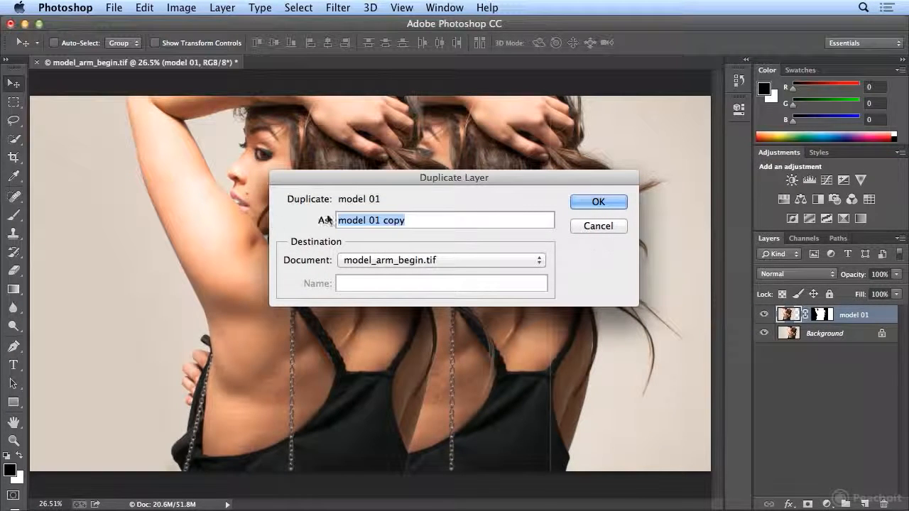
click(384, 221)
drag(376, 220, 425, 227)
text(2)
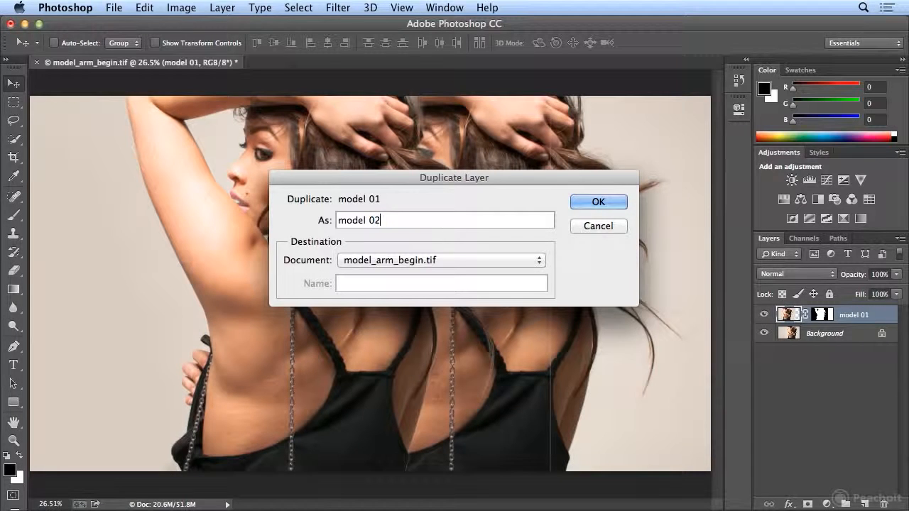
key(Return)
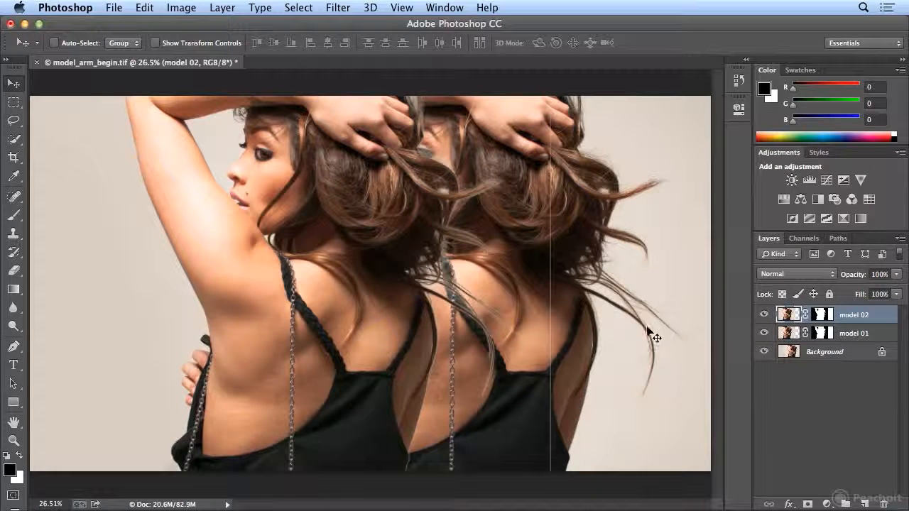
drag(393, 318, 267, 317)
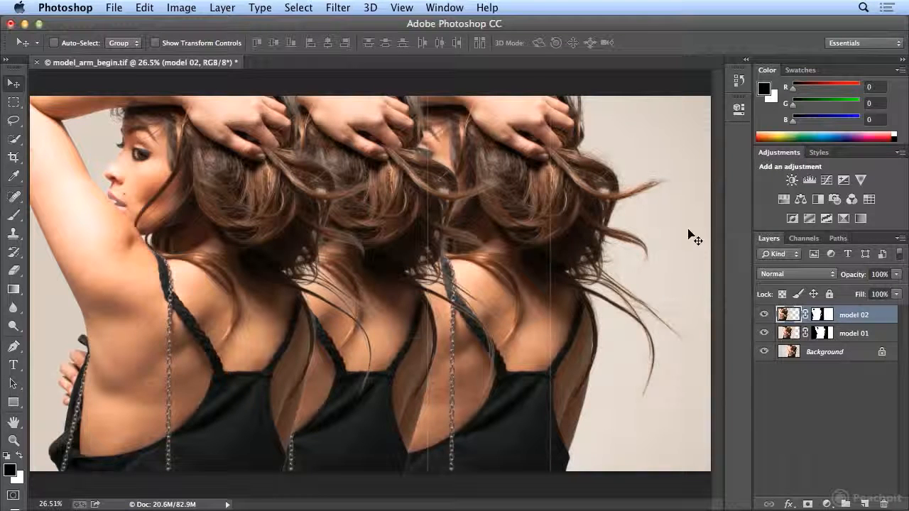
Duplicate the model 02 layer as model 03 and move the copy rightward until it covers the original Background figure.
right_click(853, 314)
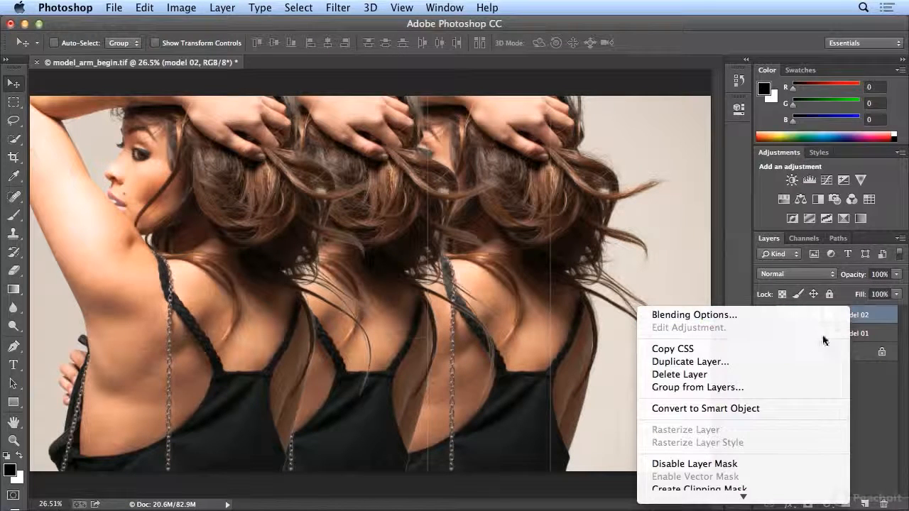
click(812, 366)
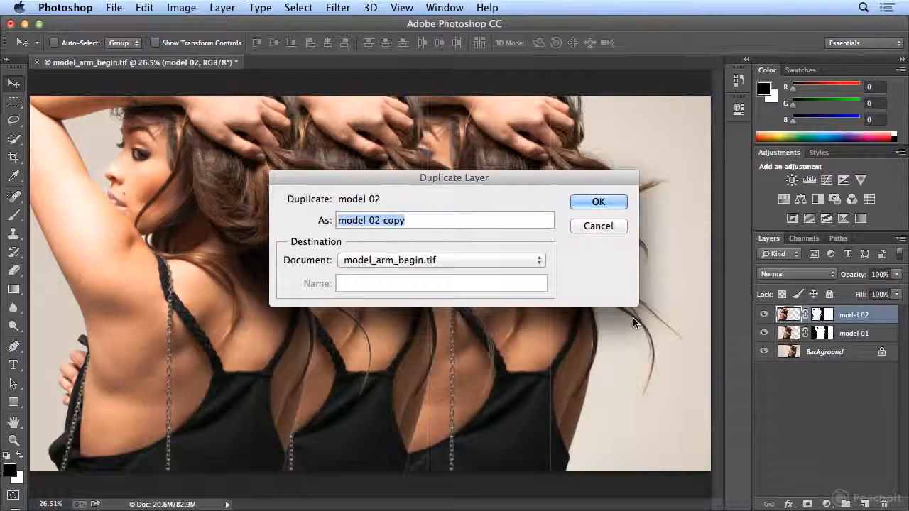
click(377, 222)
drag(377, 221, 412, 220)
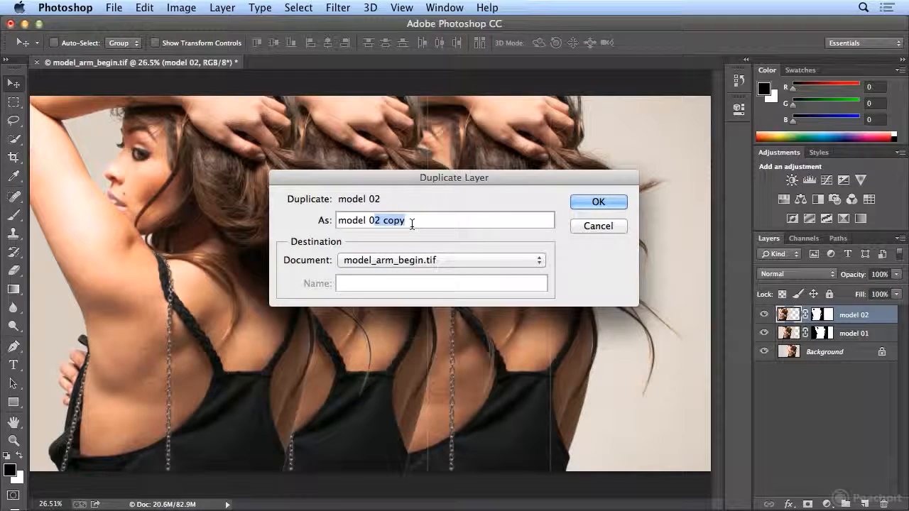
text(03)
key(Return)
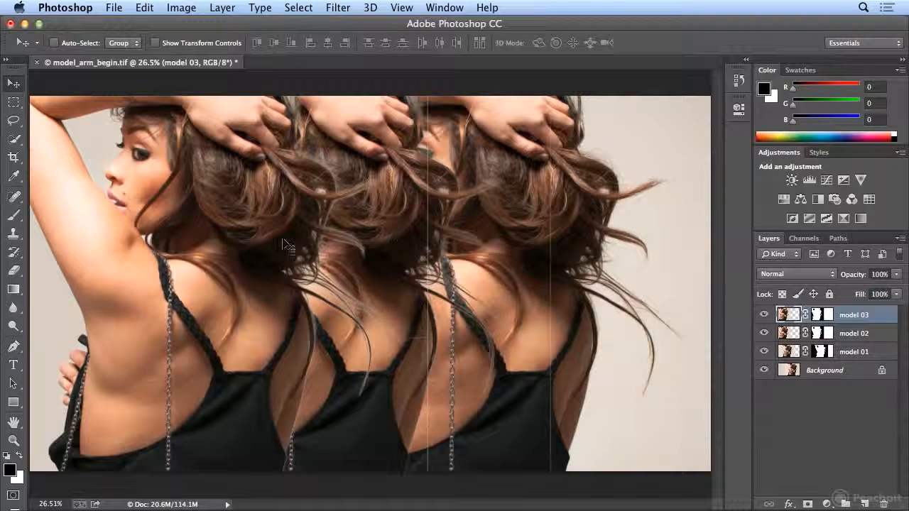
drag(264, 253, 532, 251)
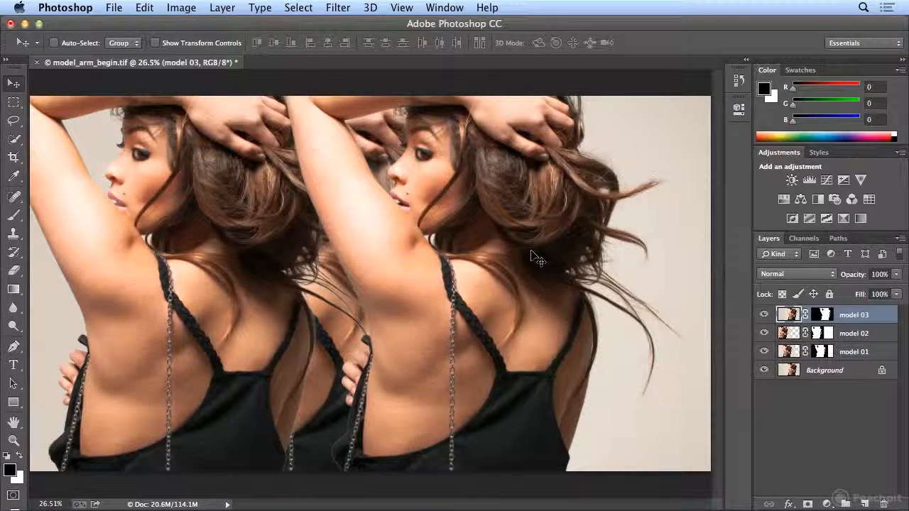
Colorize the model 01 layer with a Hue/Saturation adjustment at hue 0 and saturation 14.
click(853, 352)
click(854, 335)
click(858, 318)
click(869, 355)
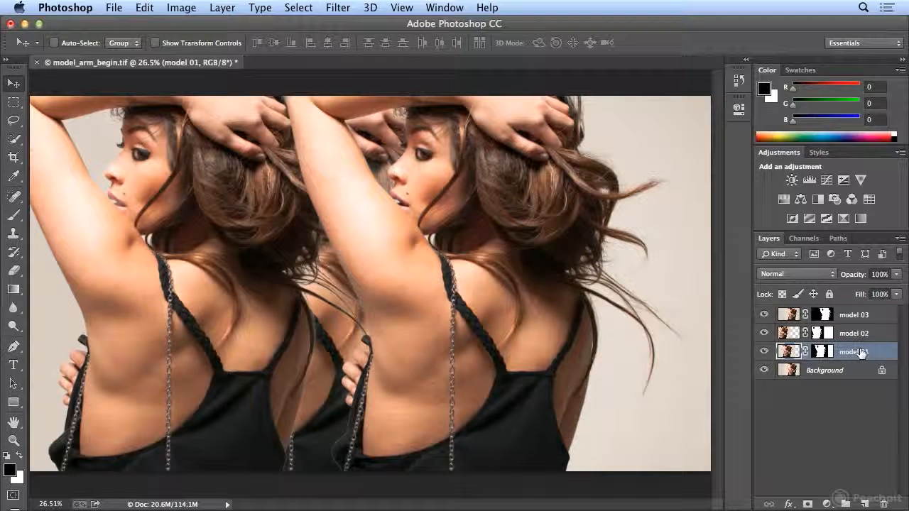
click(181, 7)
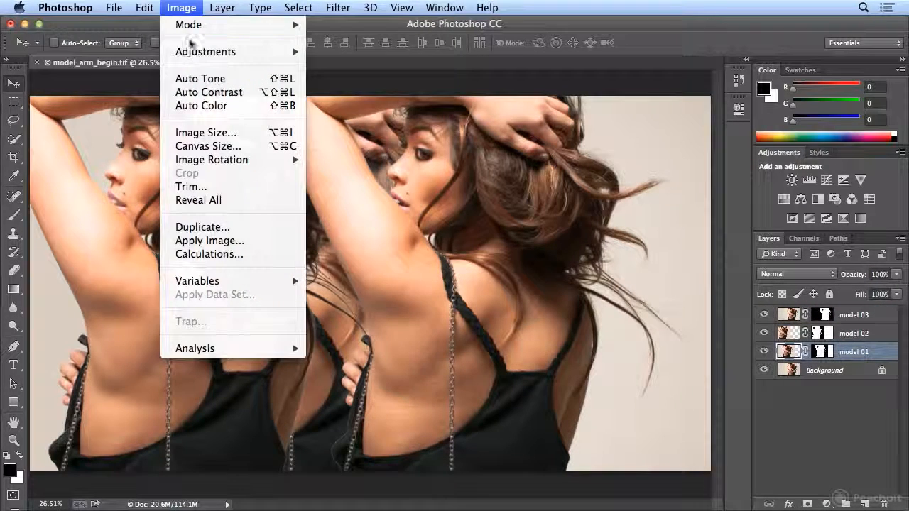
mouse_move(214, 52)
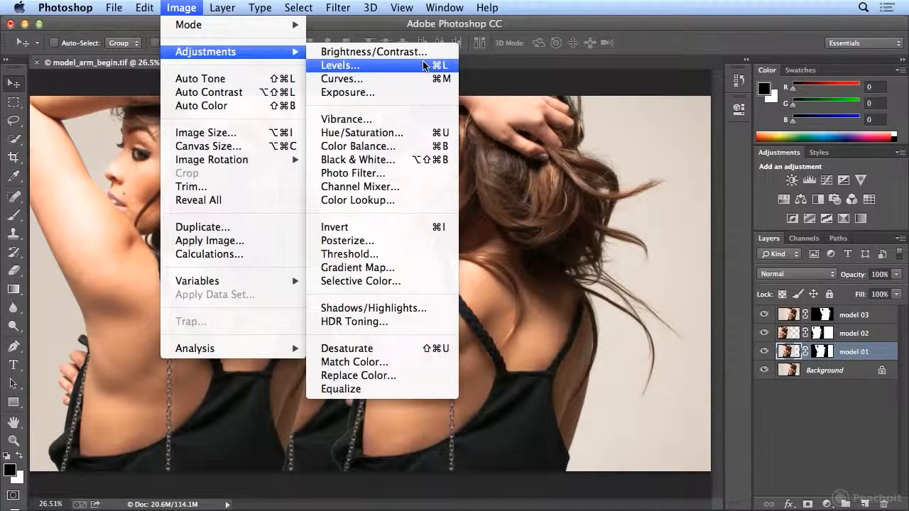
click(426, 133)
drag(426, 128, 608, 113)
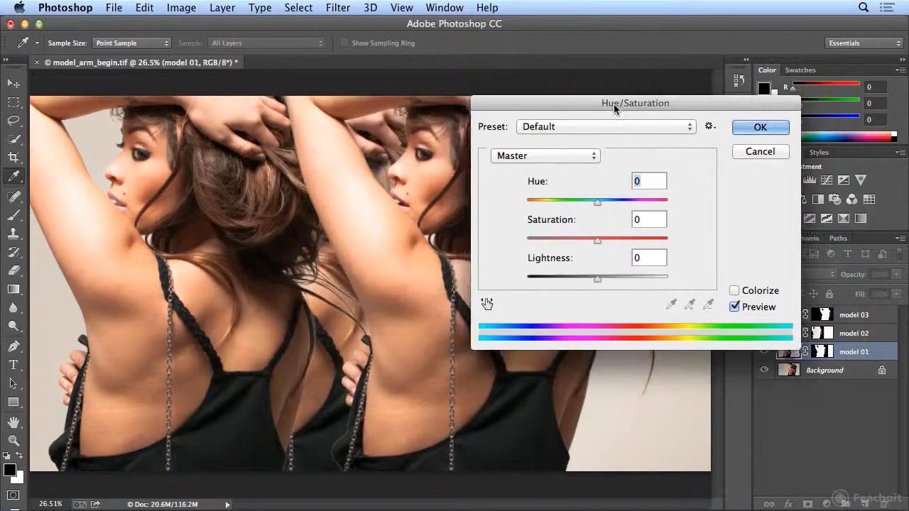
click(751, 292)
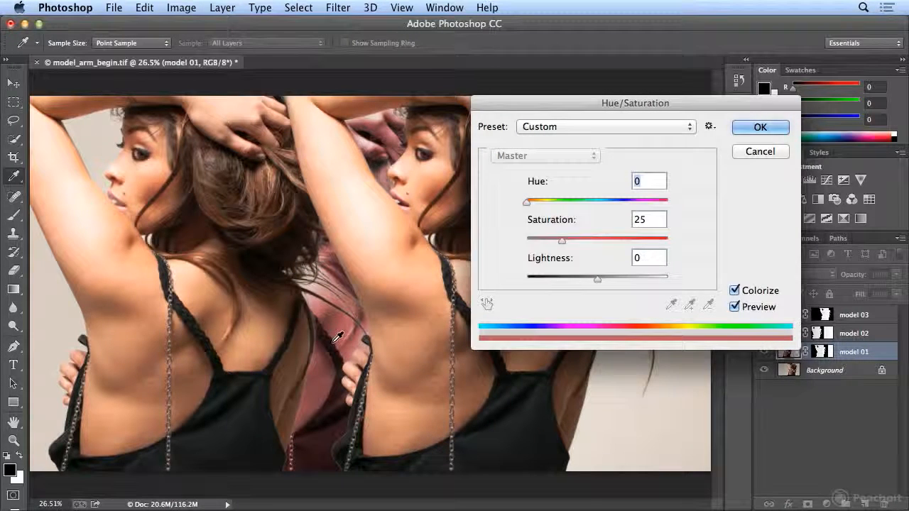
drag(564, 240, 545, 244)
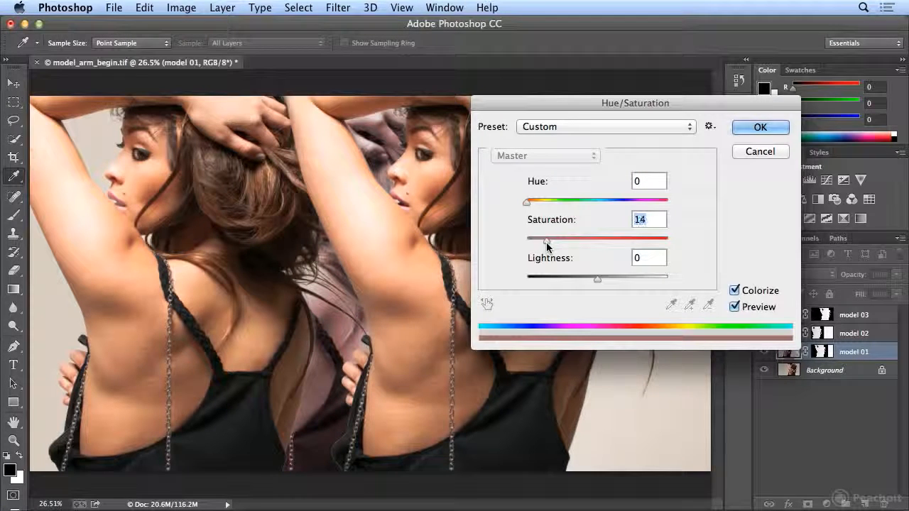
click(770, 130)
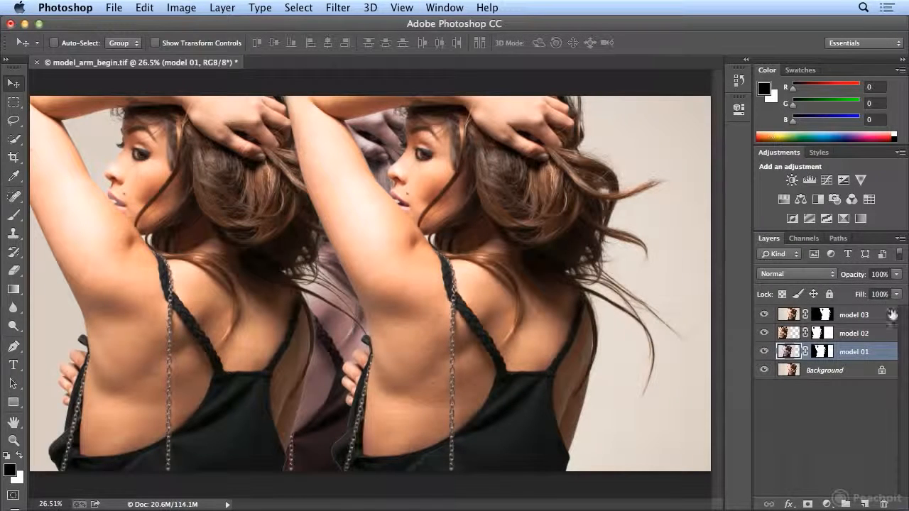
Colorize the model 02 layer with a Hue/Saturation adjustment at hue 238 and saturation 5.
click(868, 334)
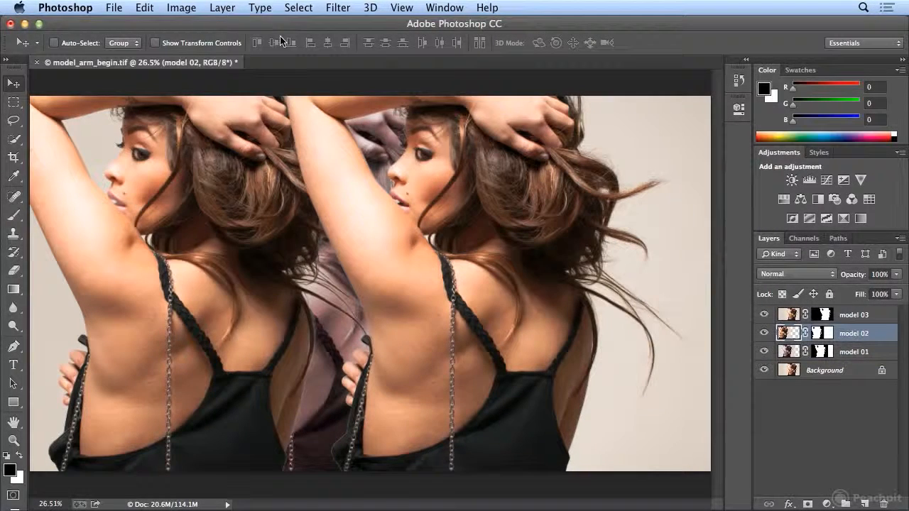
click(189, 10)
mouse_move(193, 53)
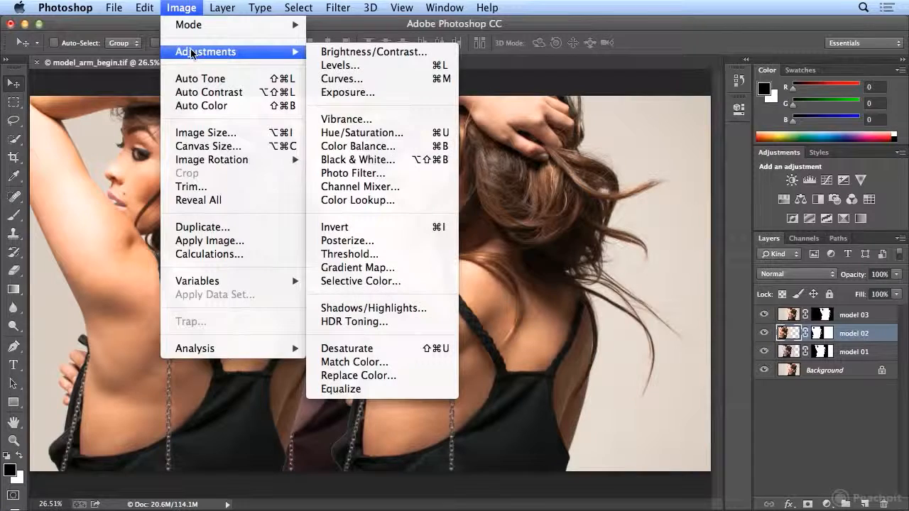
click(369, 133)
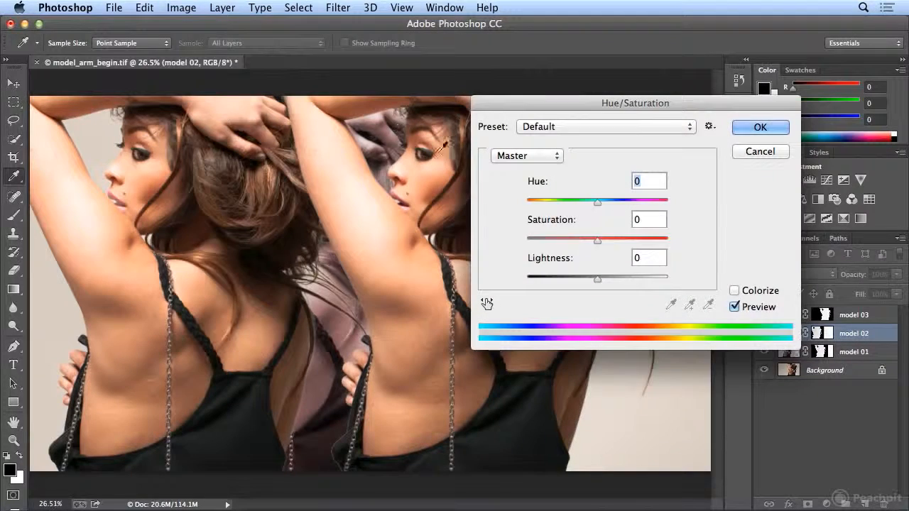
click(751, 291)
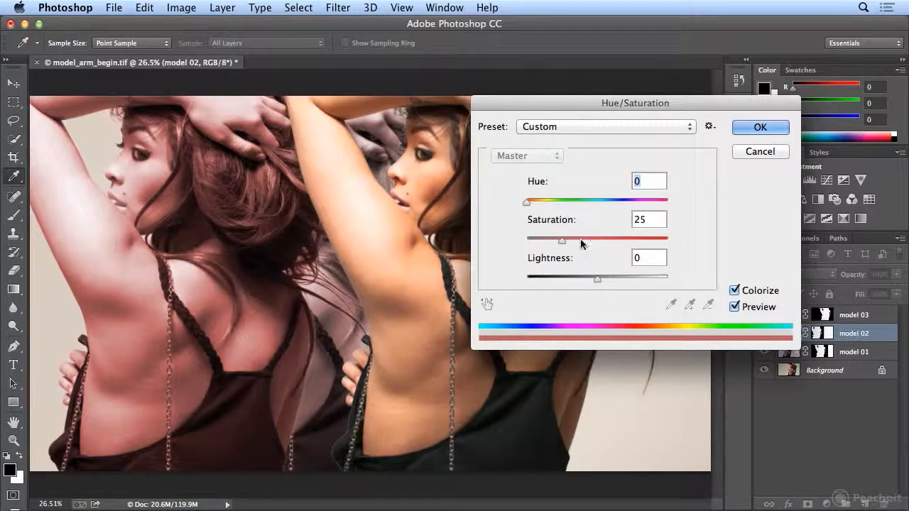
drag(532, 208, 621, 208)
drag(562, 242, 533, 246)
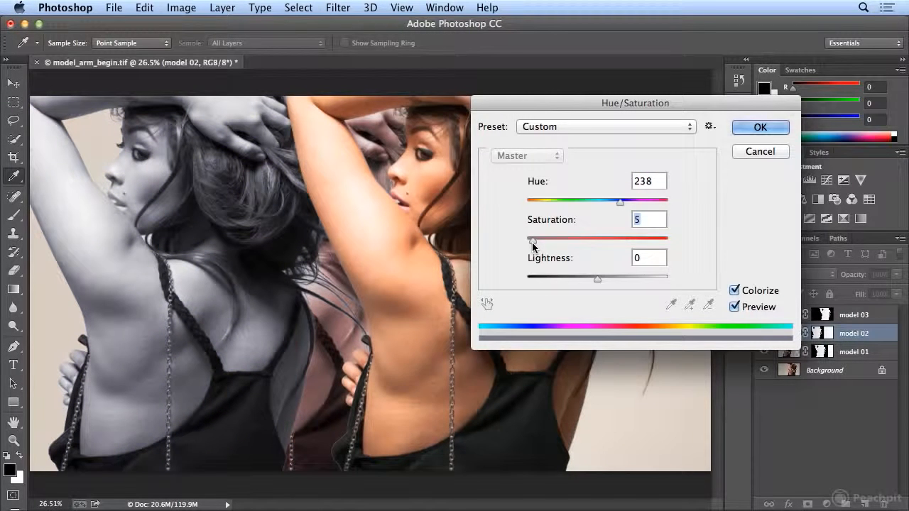
click(761, 128)
key(v)
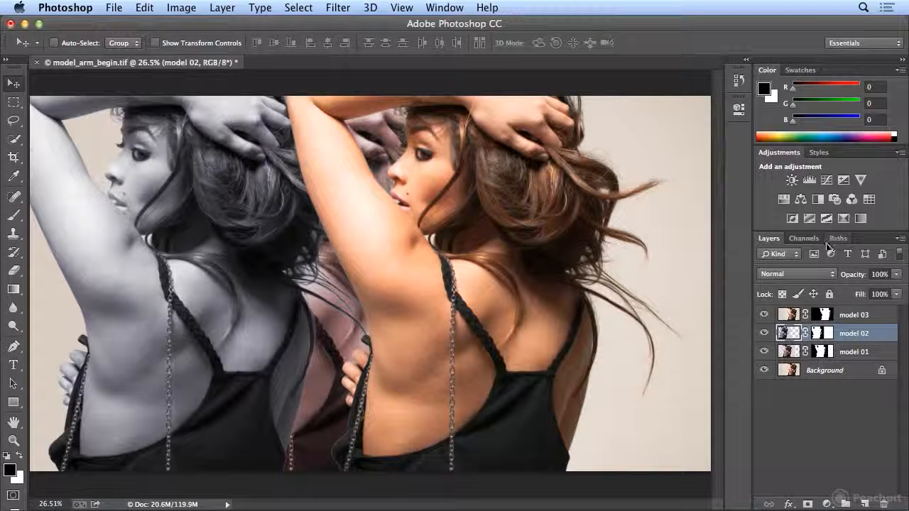
Move the model 01 layer above model 02 in the layer stack and set its opacity to 50%.
drag(862, 355, 862, 335)
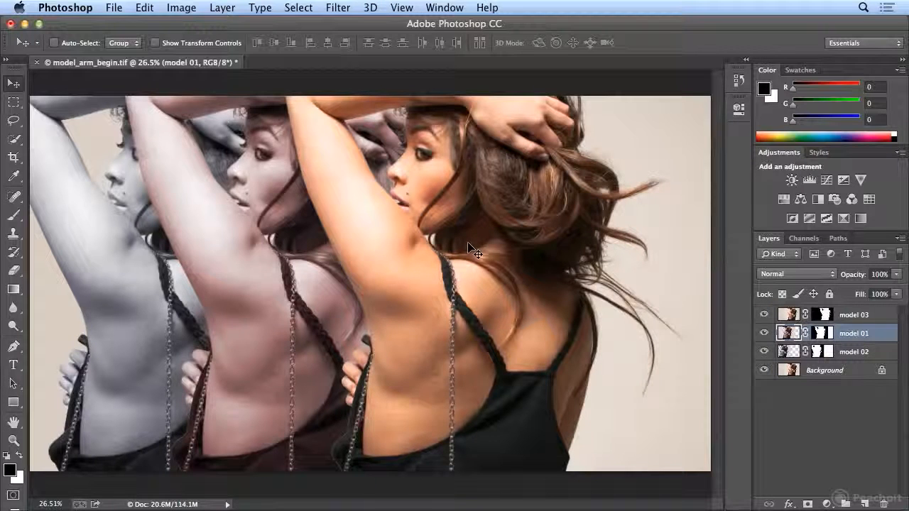
click(896, 277)
drag(896, 295, 864, 298)
Set the model 02 layer's opacity to 20%.
click(856, 351)
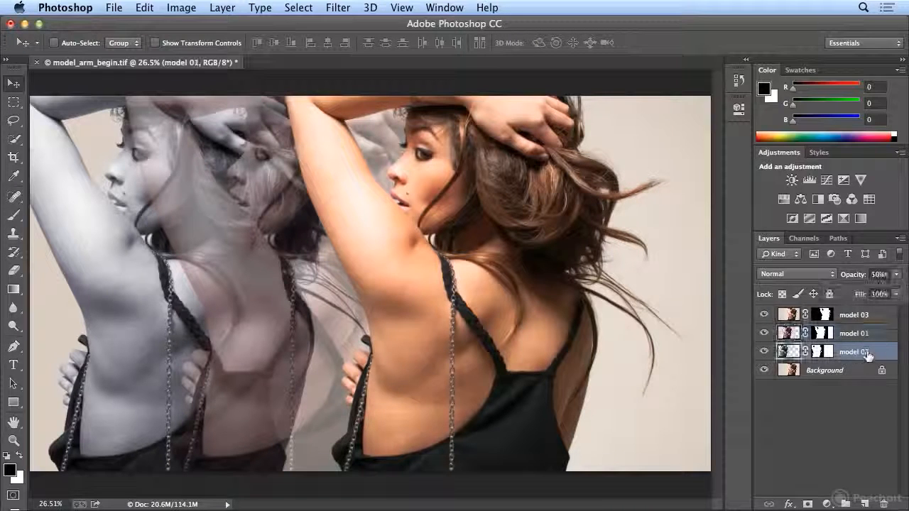
click(896, 275)
drag(897, 291, 842, 297)
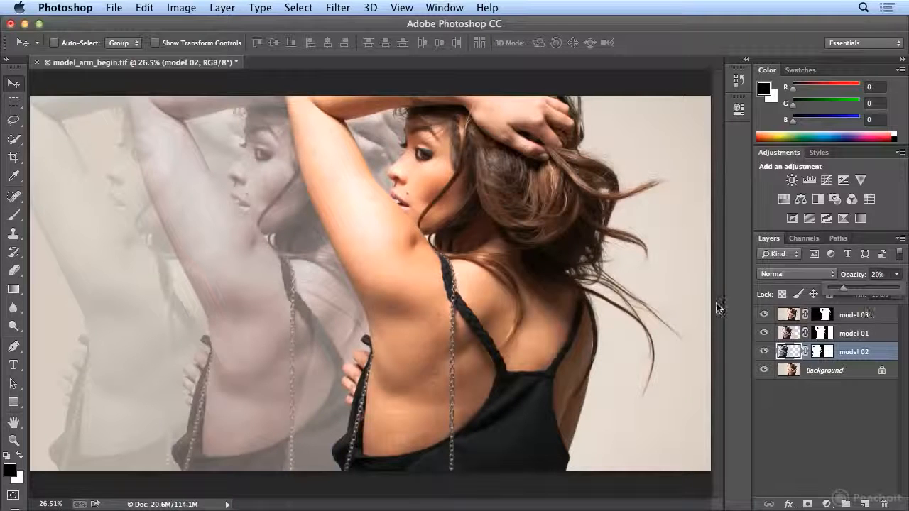
Hide and show model 02, model 01 and model 03 in turn to examine what each layer contributes to the composite.
click(17, 139)
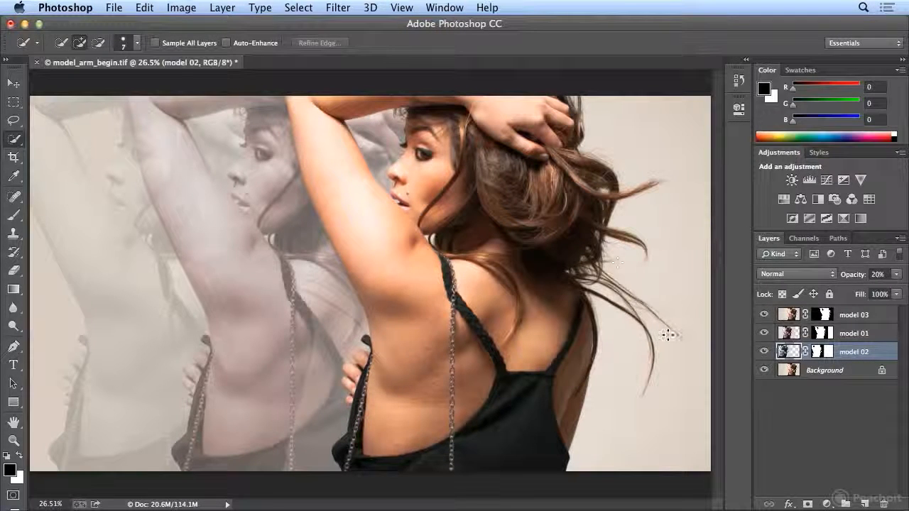
click(765, 351)
click(764, 351)
click(765, 334)
click(764, 333)
click(765, 315)
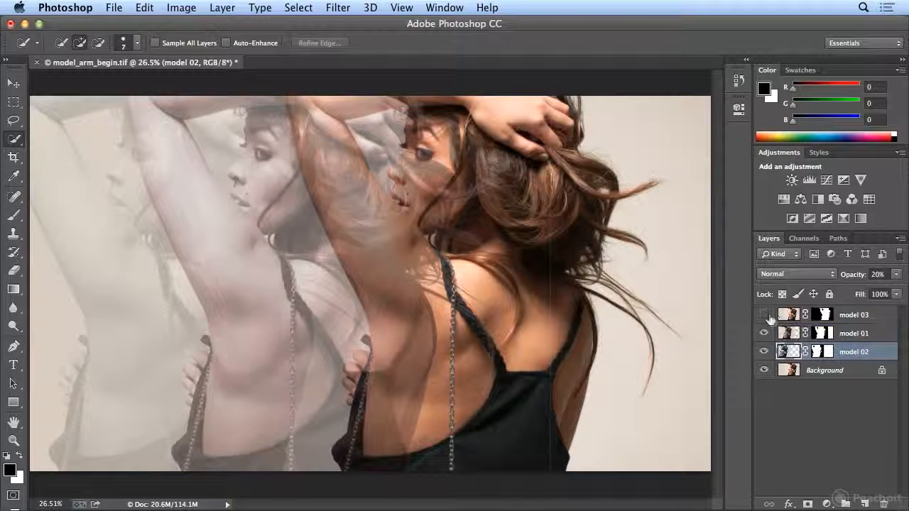
click(765, 314)
click(767, 316)
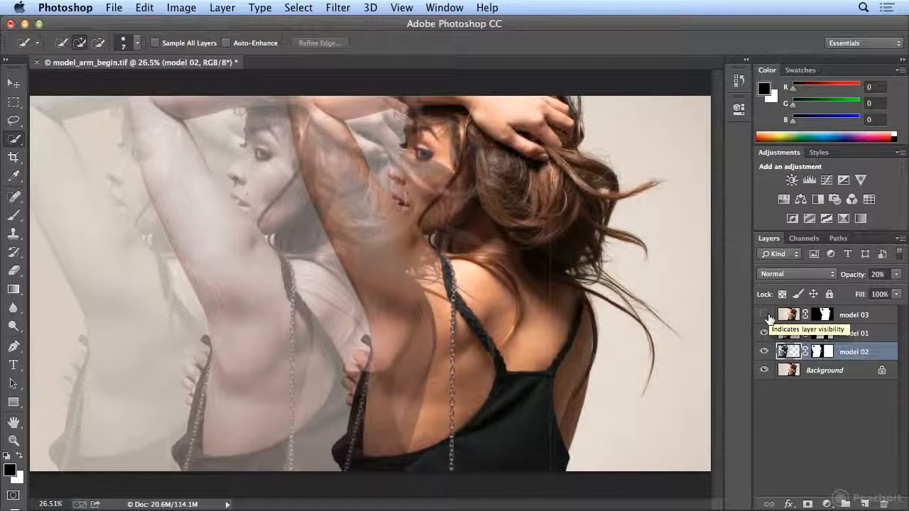
click(767, 316)
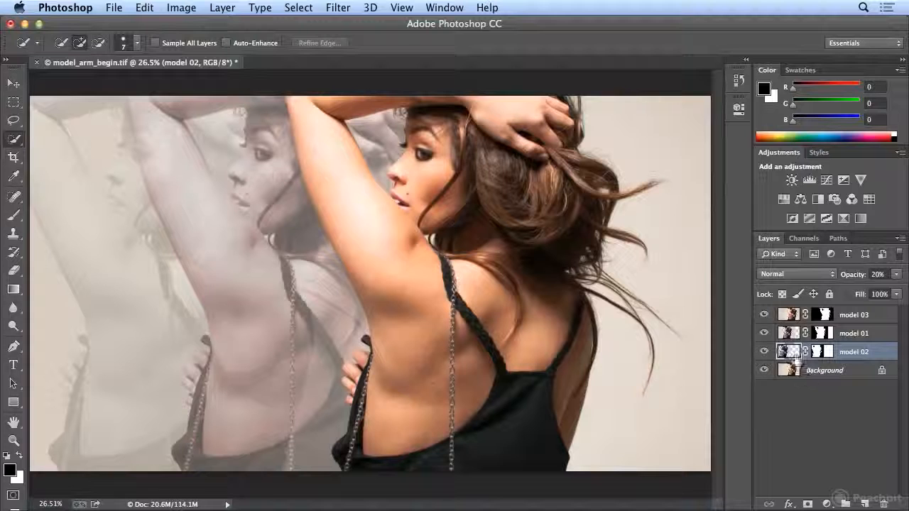
click(764, 315)
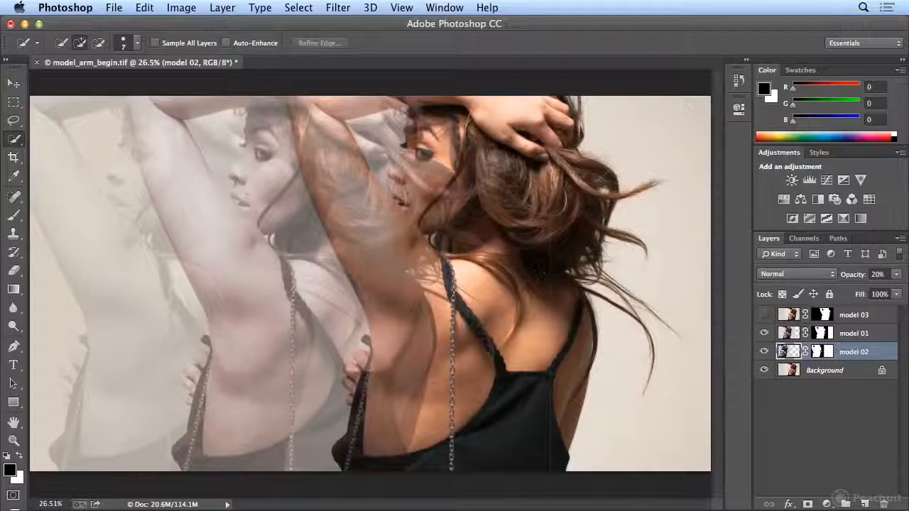
click(764, 315)
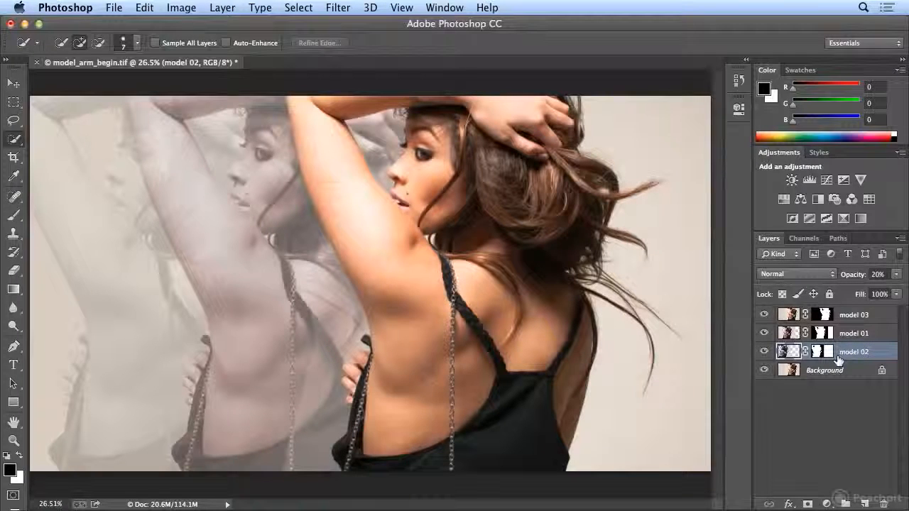